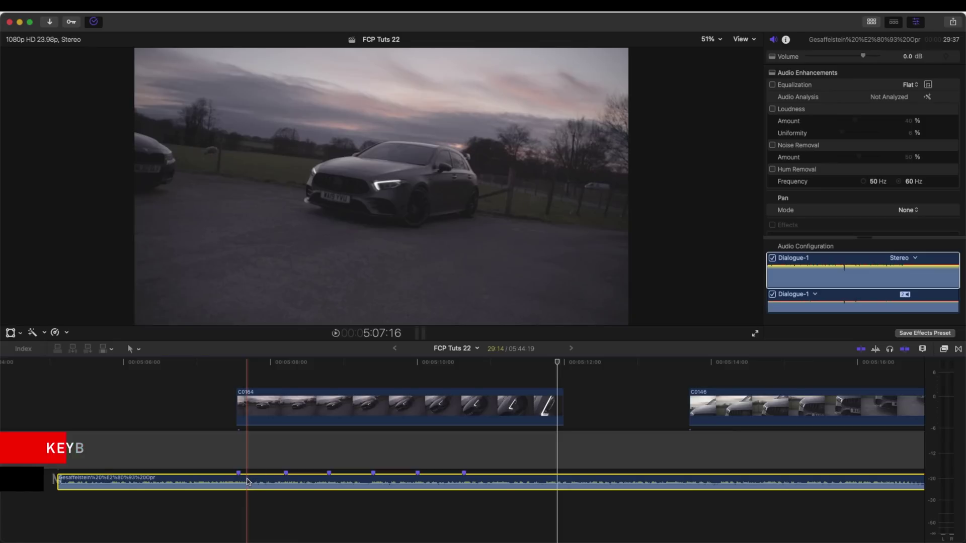
Review the beat markers on the music track, then disable the music clip under the car footage
{"action": "scroll", "coordinate": [246, 476], "scroll_direction": "left", "scroll_amount": 1}
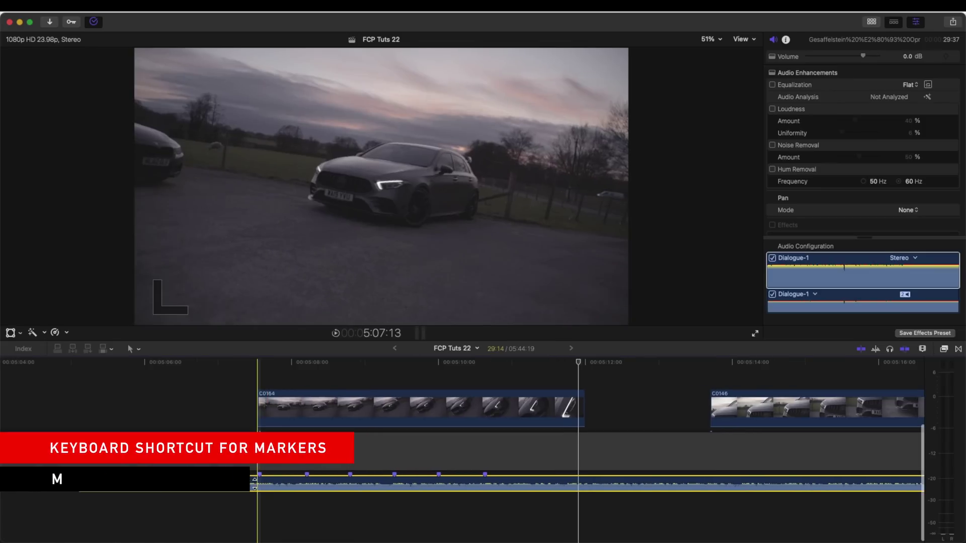
{"action": "left_click", "coordinate": [259, 508]}
{"action": "left_click", "coordinate": [261, 478]}
{"action": "left_click", "coordinate": [261, 479]}
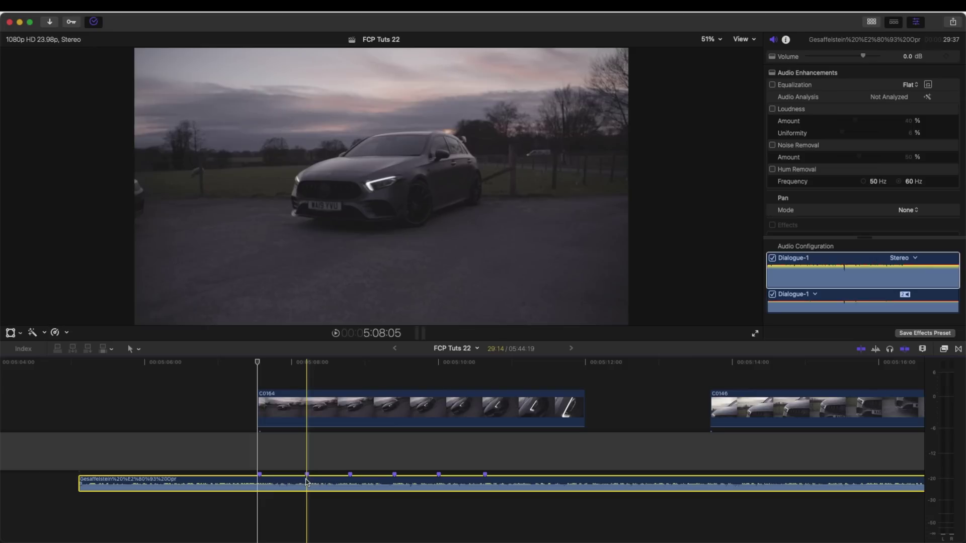
{"action": "left_click", "coordinate": [416, 482]}
{"action": "key", "text": "v"}
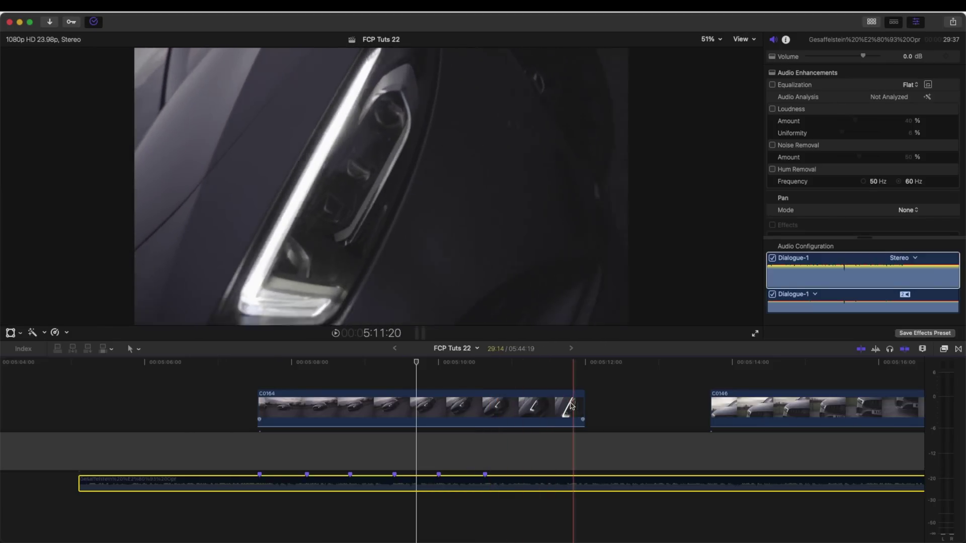
Reverse clip C0164 and play back the reversed shot
{"action": "left_click", "coordinate": [315, 406]}
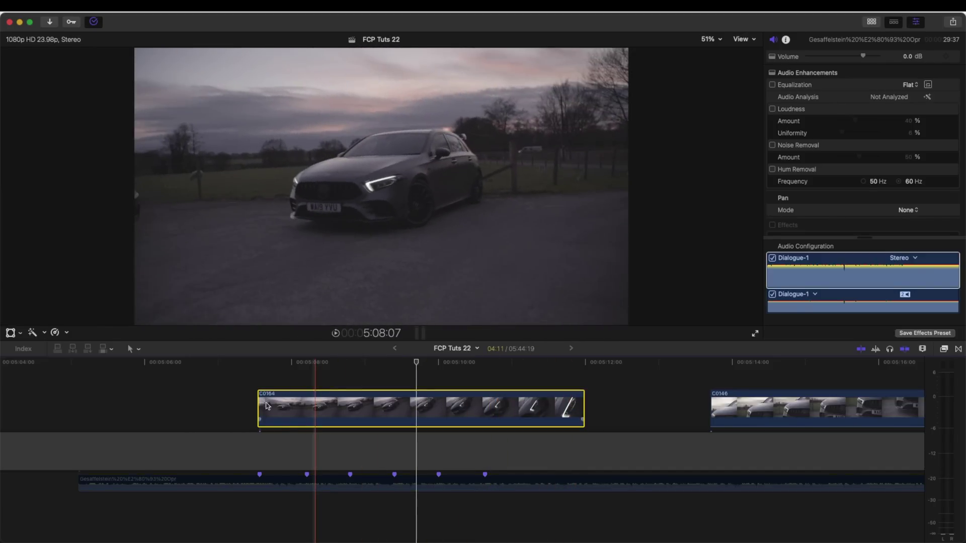
{"action": "left_click", "coordinate": [67, 333]}
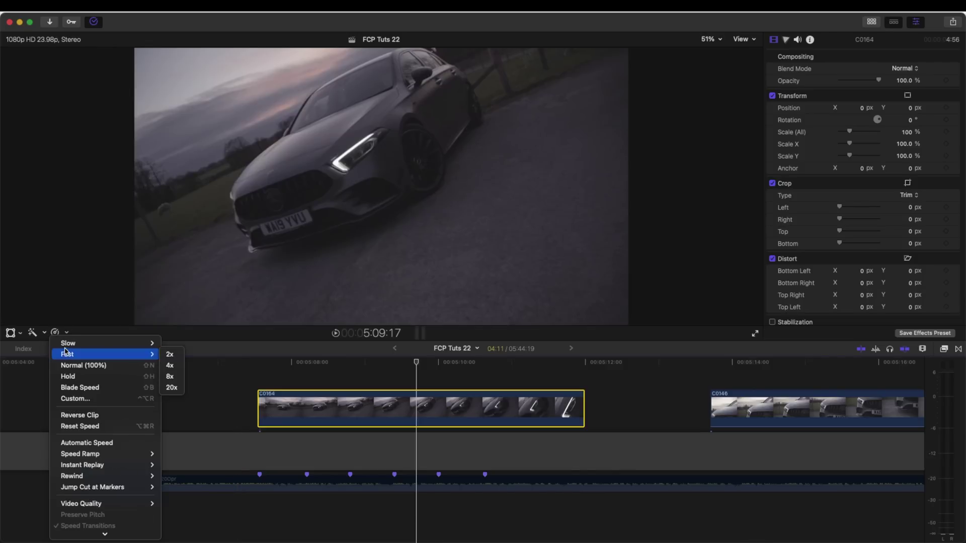
{"action": "left_click", "coordinate": [88, 416]}
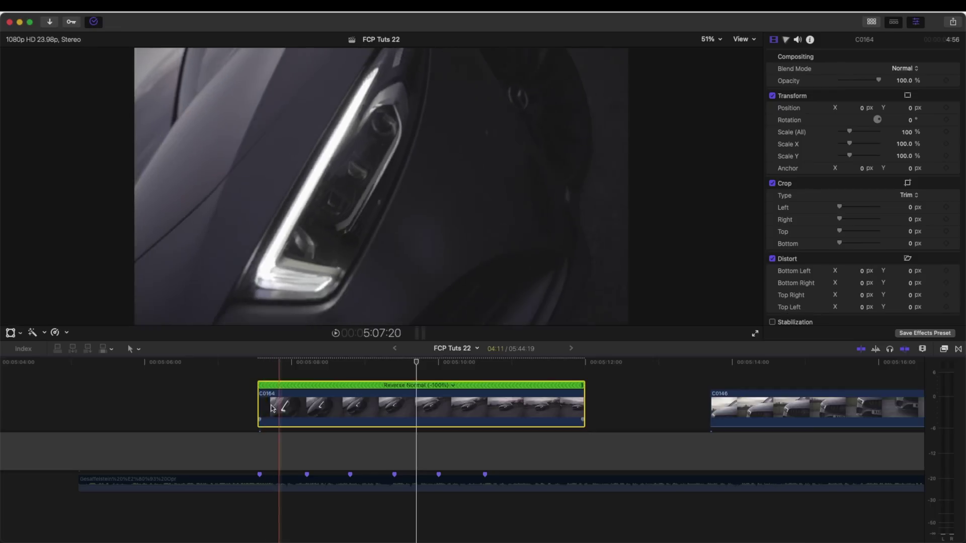
{"action": "key", "text": "space"}
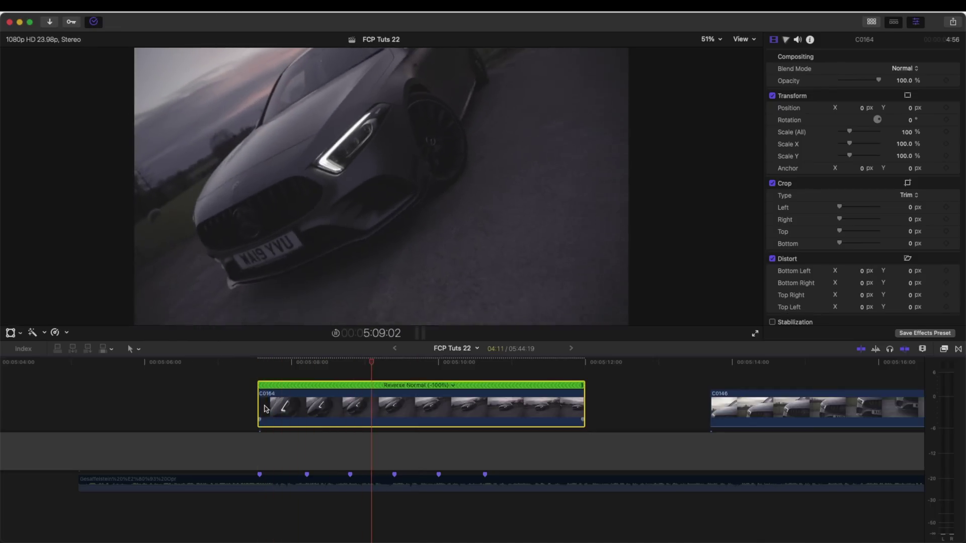
{"action": "key", "text": "space"}
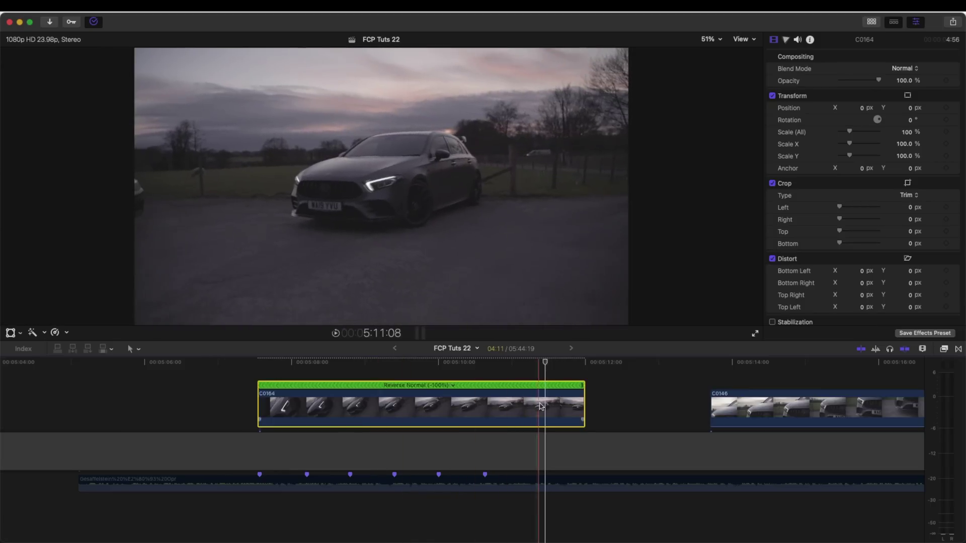
Split C0164's speed near its end at 5:11:17 and speed up the first segment until the clip ends at the second music marker
{"action": "left_click_drag", "start_coordinate": [551, 365], "coordinate": [565, 366]}
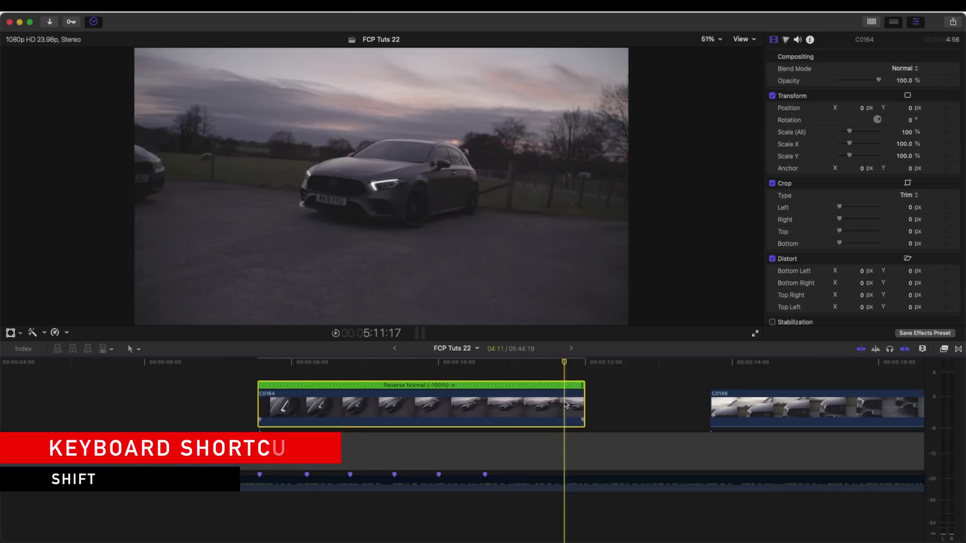
{"action": "key", "text": "shift+b"}
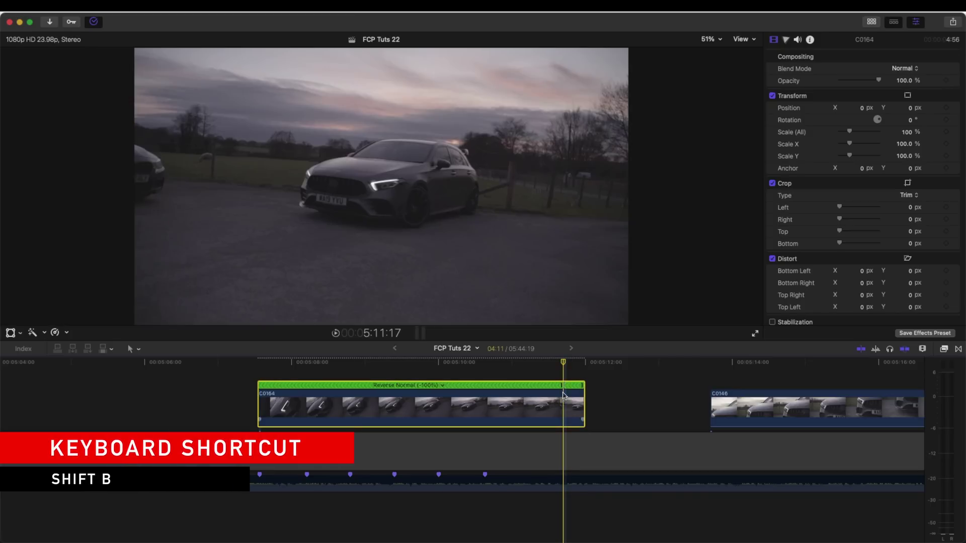
{"action": "left_click_drag", "start_coordinate": [562, 387], "coordinate": [298, 389]}
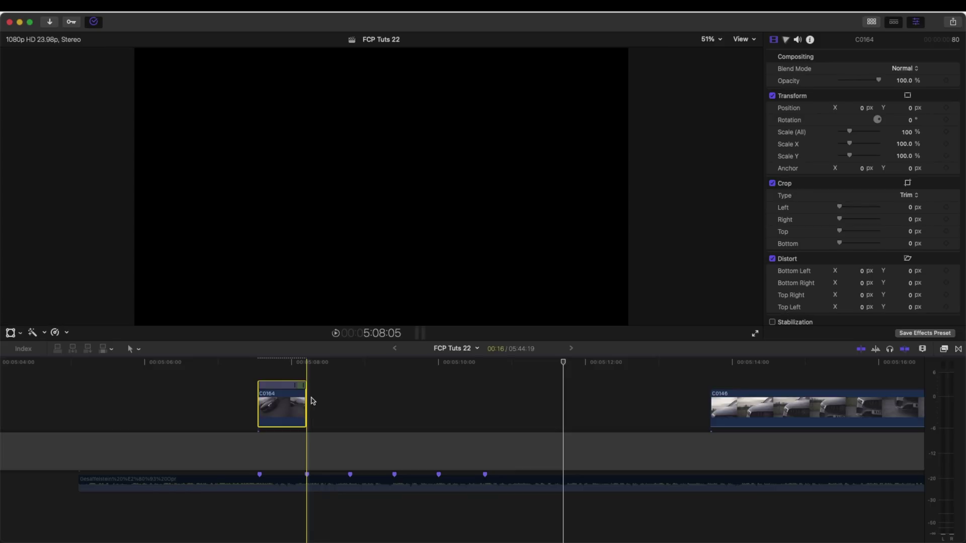
Slow the short end segment of C0164 to 72% reverse speed and shift the source frame where the speed changes slightly earlier
{"action": "key", "text": "super+equal"}
{"action": "key", "text": "super+equal"}
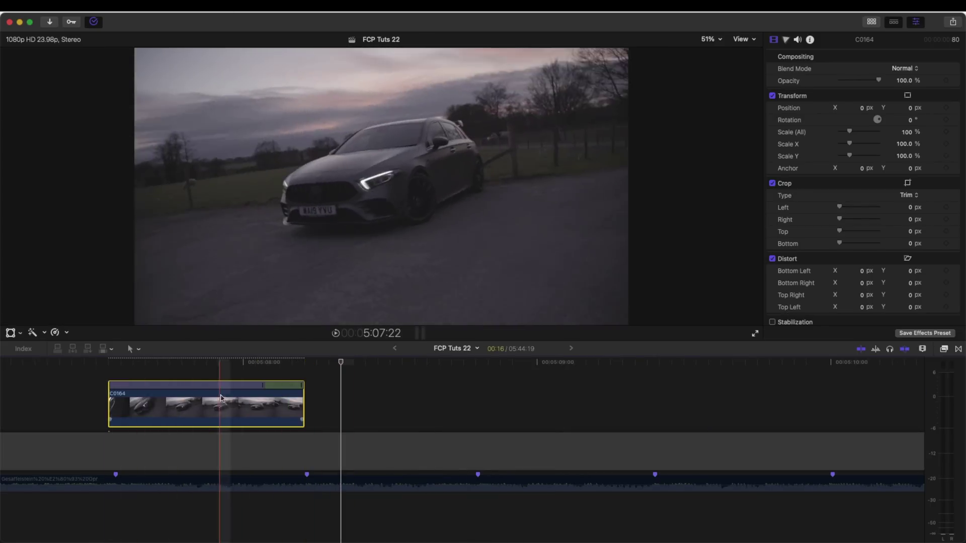
{"action": "left_click_drag", "start_coordinate": [302, 386], "coordinate": [268, 387]}
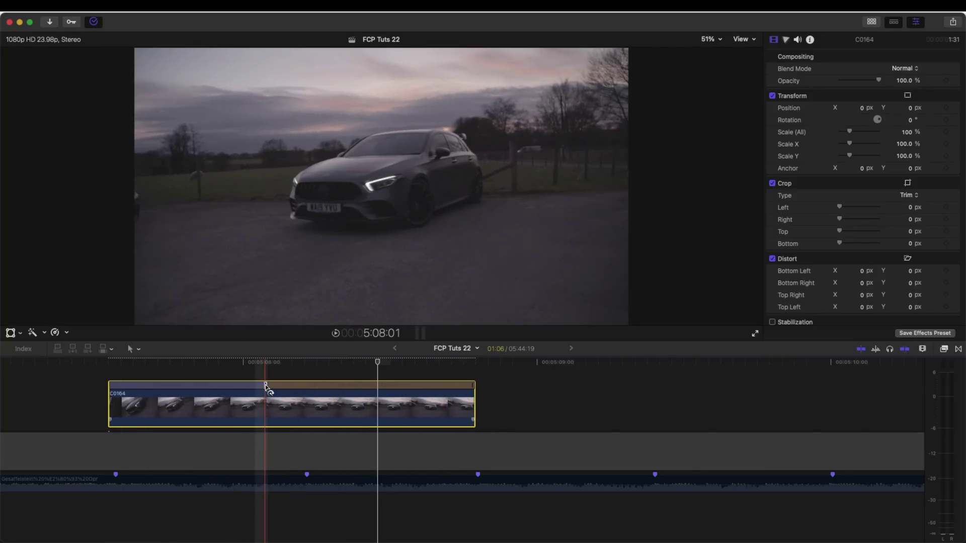
{"action": "double_click", "coordinate": [266, 386]}
{"action": "left_click", "coordinate": [296, 357]}
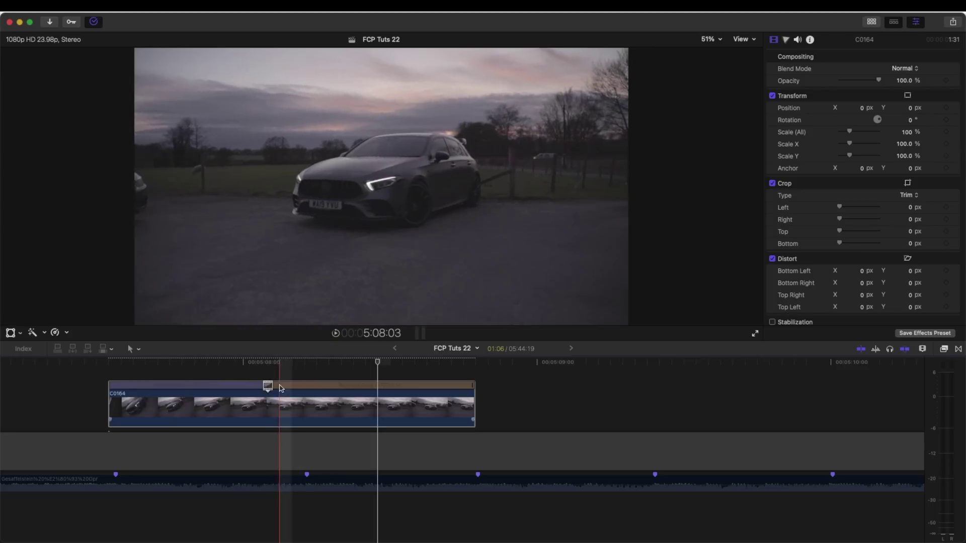
{"action": "mouse_move", "coordinate": [268, 386]}
{"action": "left_mouse_down"}
{"action": "mouse_move", "coordinate": [249, 390]}
{"action": "mouse_move", "coordinate": [259, 386]}
{"action": "left_mouse_up"}
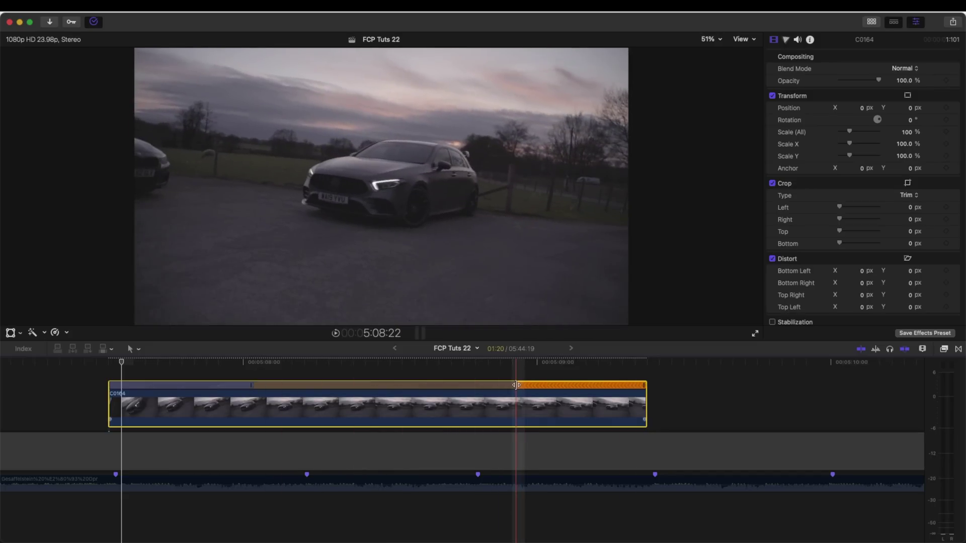
Adjust the speed transition between C0164's fast and slow segments to end at about 5:08:04, playing back a shorter transition along the way
{"action": "left_click_drag", "start_coordinate": [515, 385], "coordinate": [292, 385]}
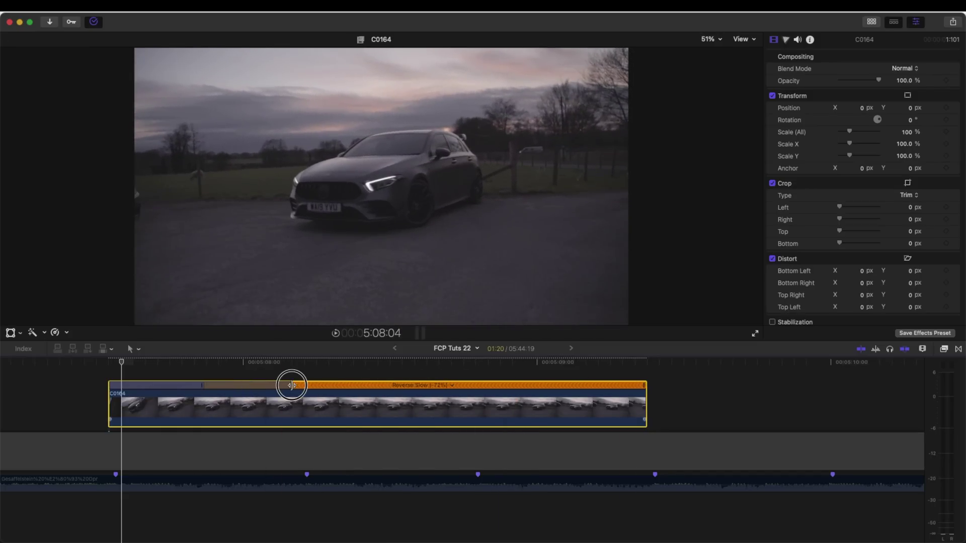
{"action": "left_click_drag", "start_coordinate": [291, 385], "coordinate": [172, 389]}
{"action": "key", "text": "space"}
{"action": "key", "text": "space"}
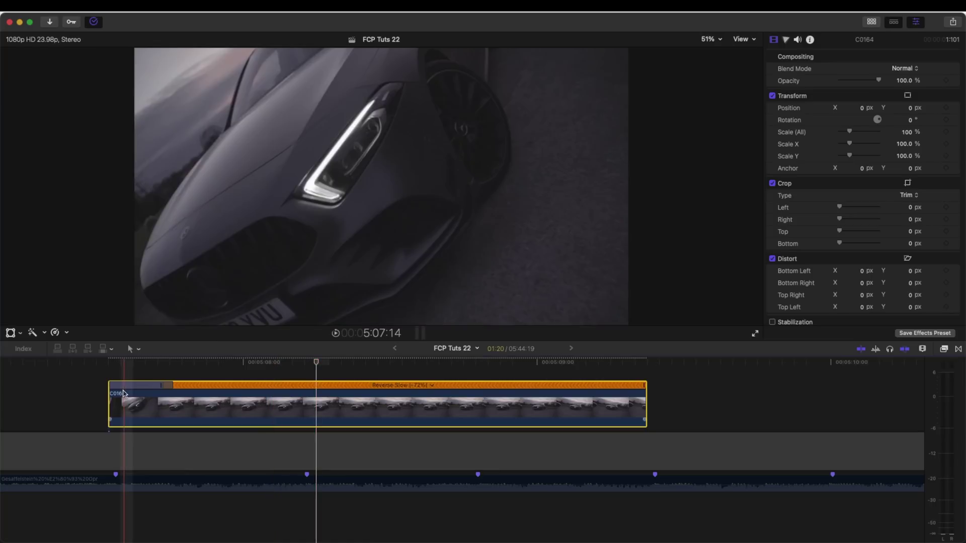
{"action": "key", "text": "space"}
{"action": "key", "text": "space"}
{"action": "left_click_drag", "start_coordinate": [173, 386], "coordinate": [300, 390]}
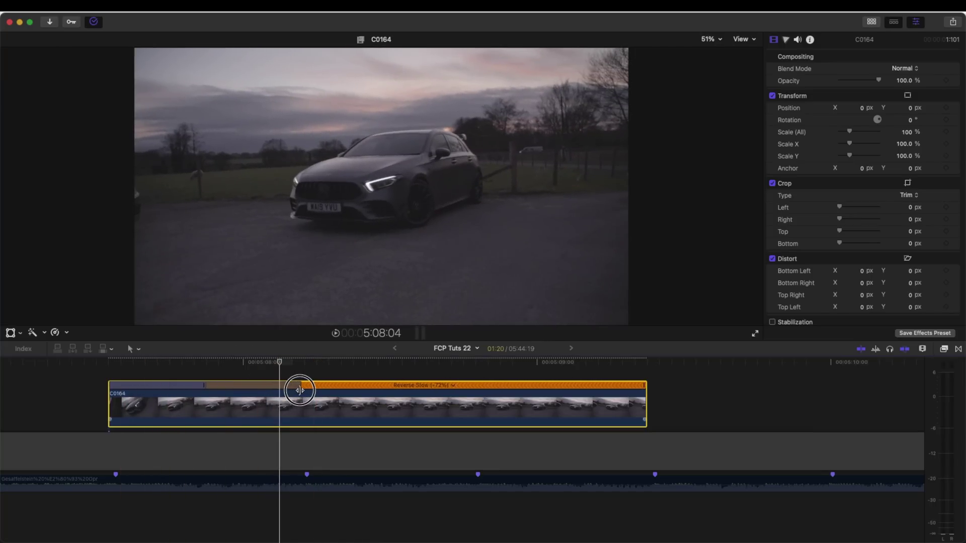
Trim the end of C0164 back to the second music marker for a duration of 00:16, and play back the speed ramp
{"action": "left_click_drag", "start_coordinate": [647, 403], "coordinate": [303, 405]}
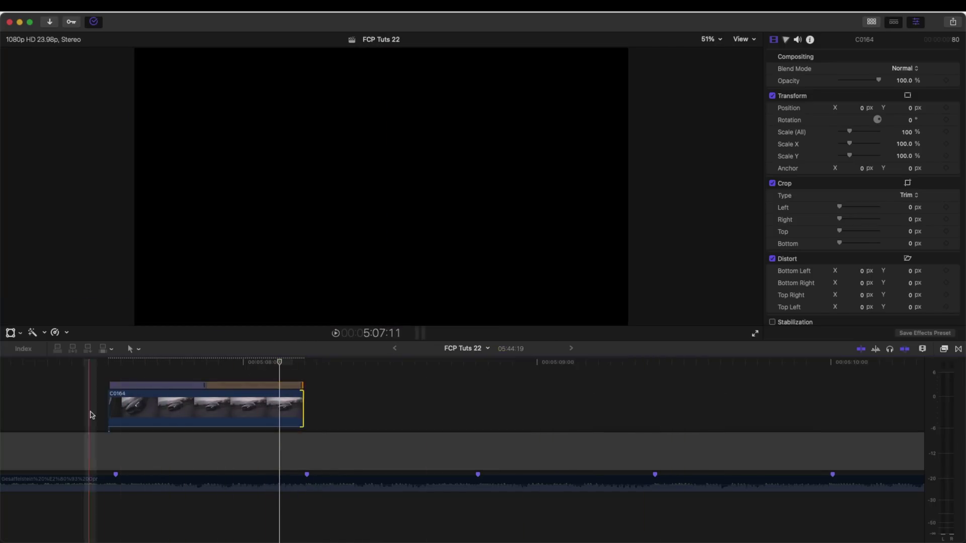
{"action": "scroll", "coordinate": [90, 415], "scroll_direction": "left", "scroll_amount": 2}
{"action": "key", "text": "space"}
{"action": "key", "text": "space"}
{"action": "key", "text": "space"}
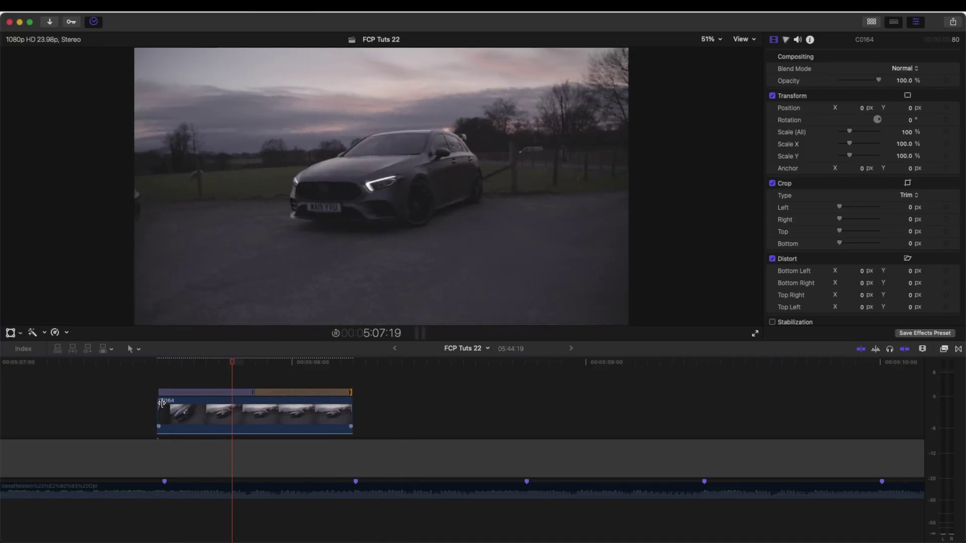
{"action": "left_click", "coordinate": [239, 362]}
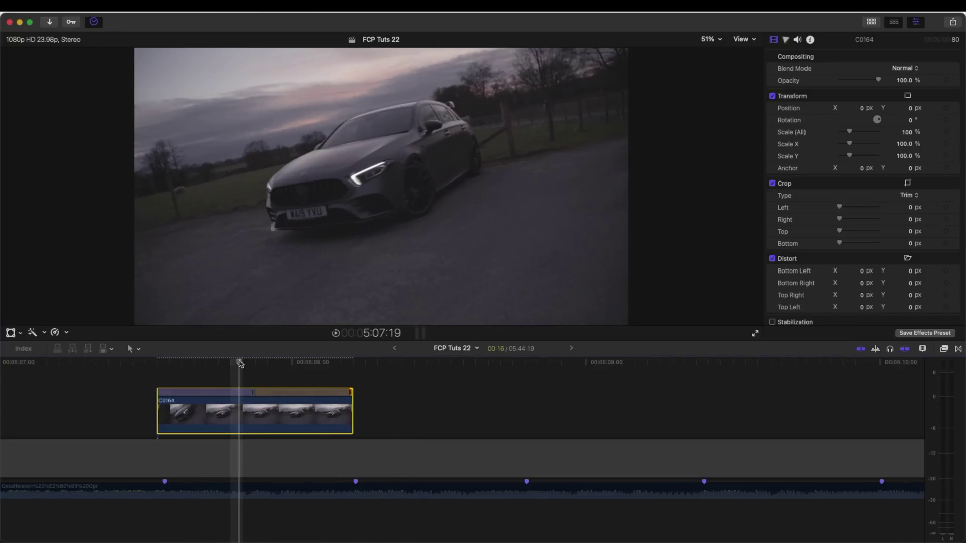
{"action": "key", "text": "space"}
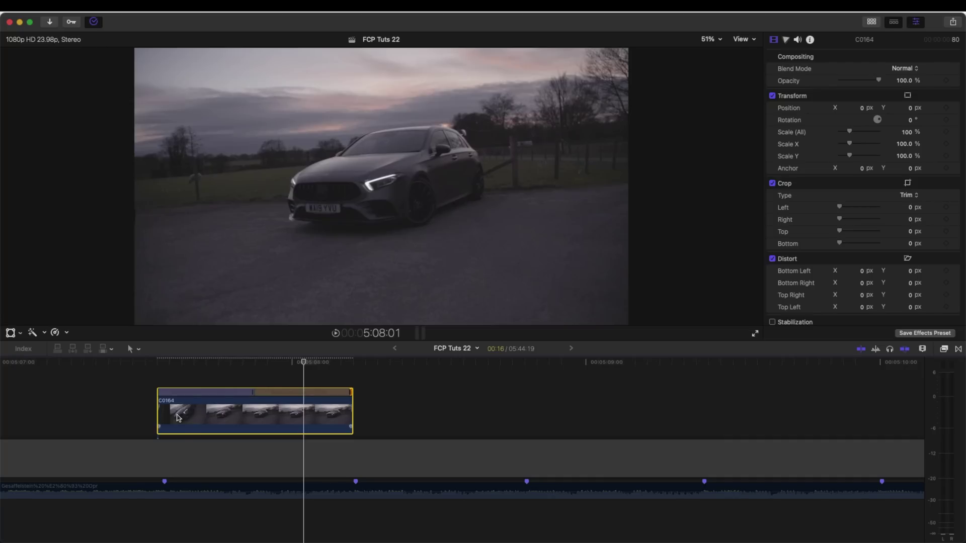
Turn on Stabilization for clip C0164 and check the analysis in the background tasks
{"action": "left_click", "coordinate": [215, 402]}
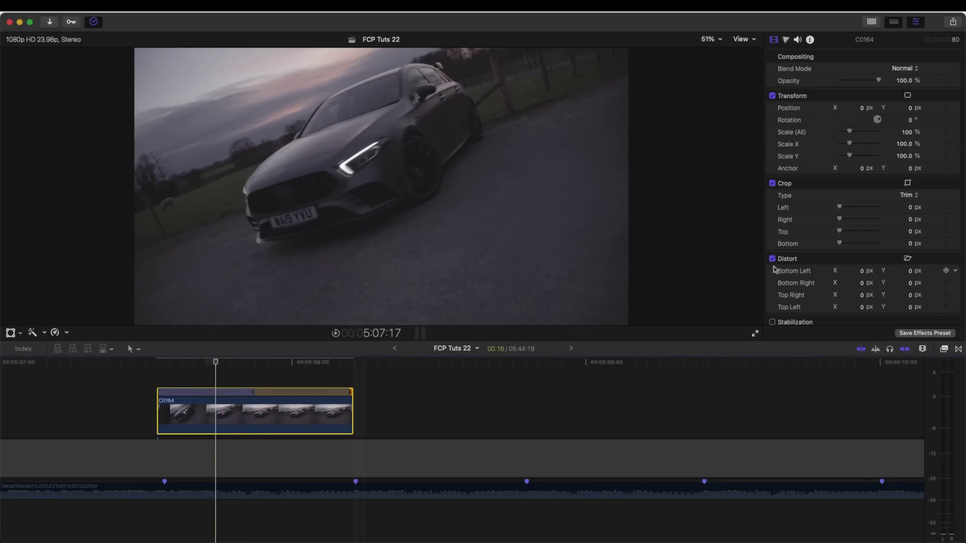
{"action": "scroll", "coordinate": [815, 248], "scroll_direction": "down", "scroll_amount": 1}
{"action": "scroll", "coordinate": [815, 249], "scroll_direction": "down", "scroll_amount": 5}
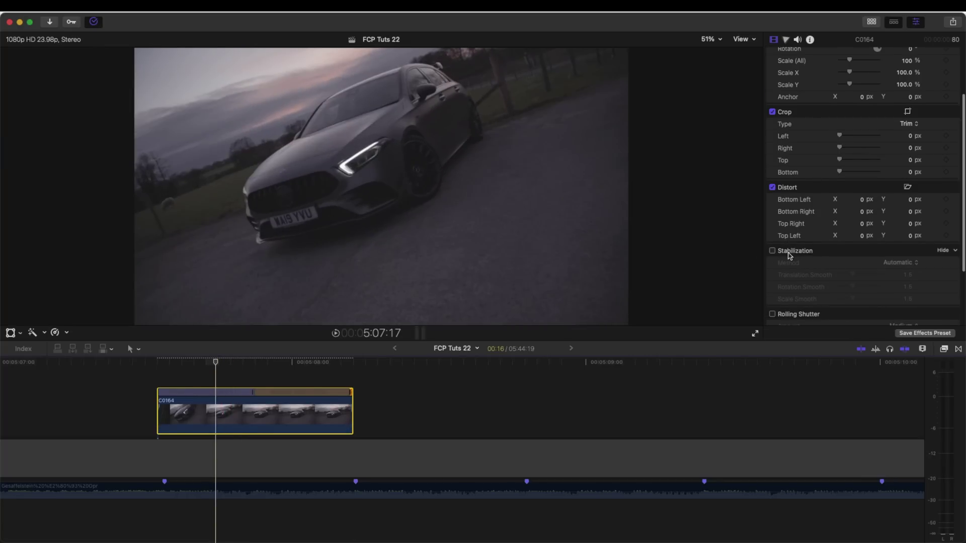
{"action": "left_click", "coordinate": [788, 253]}
{"action": "key", "text": "super+9"}
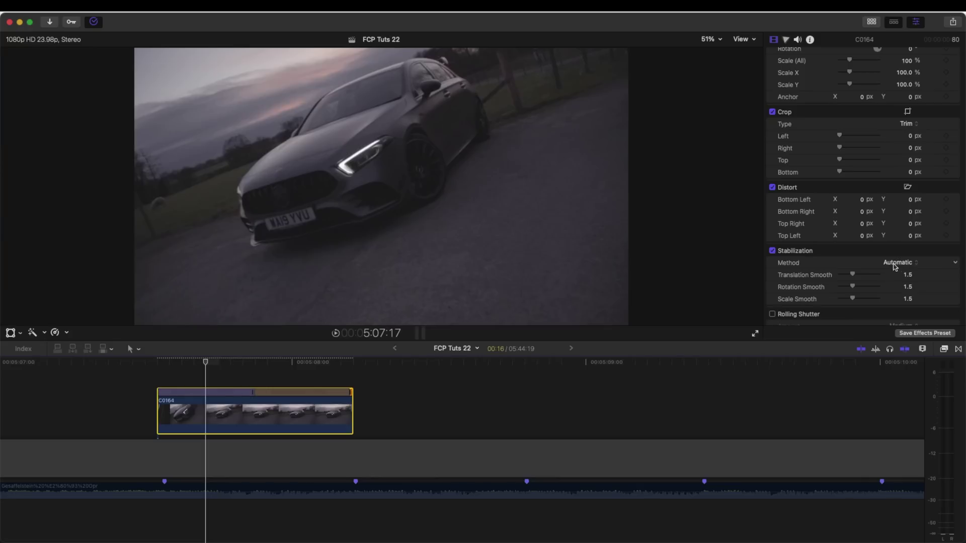
Set C0164's stabilization method to SmoothCam and its Scale Smooth to 0
{"action": "left_click", "coordinate": [895, 265]}
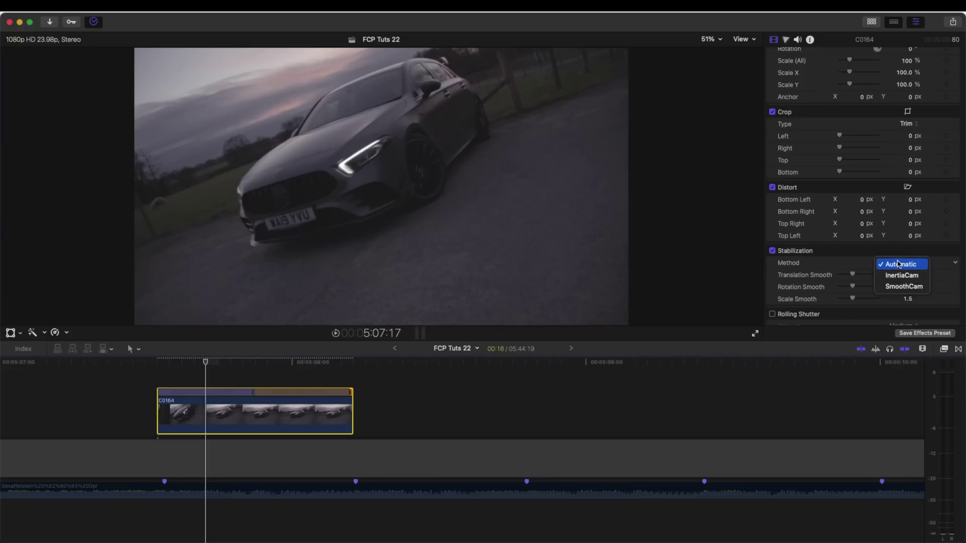
{"action": "left_click", "coordinate": [900, 288]}
{"action": "left_click", "coordinate": [889, 262]}
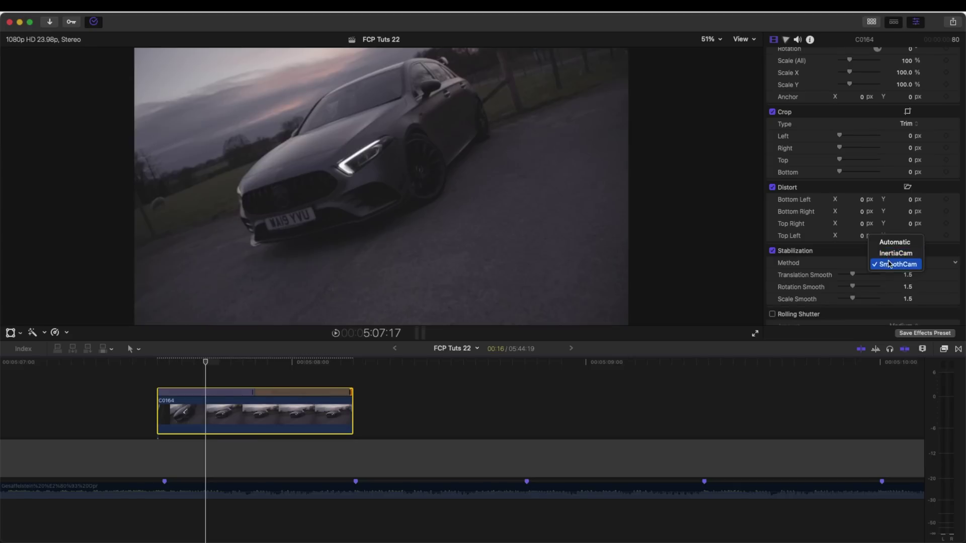
{"action": "left_click", "coordinate": [885, 264]}
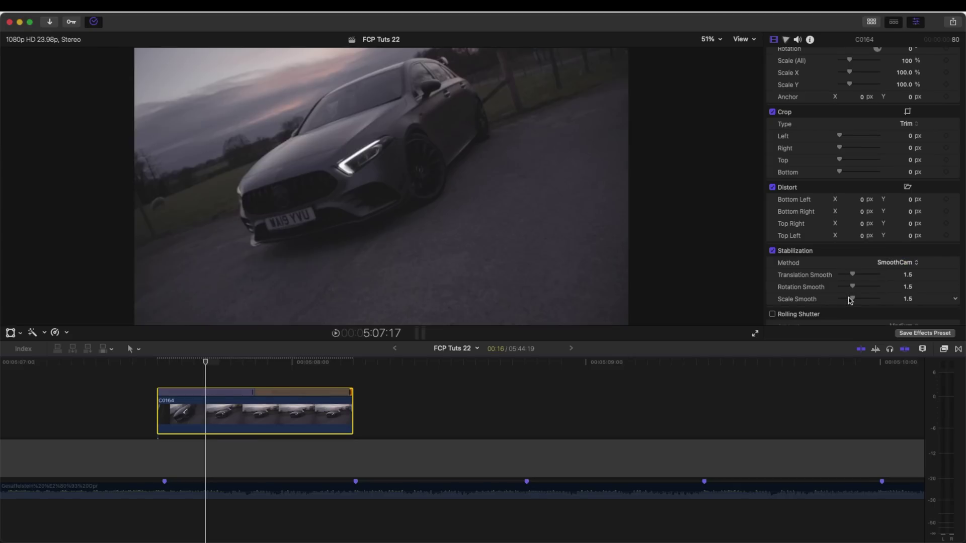
{"action": "left_click_drag", "start_coordinate": [850, 300], "coordinate": [833, 300]}
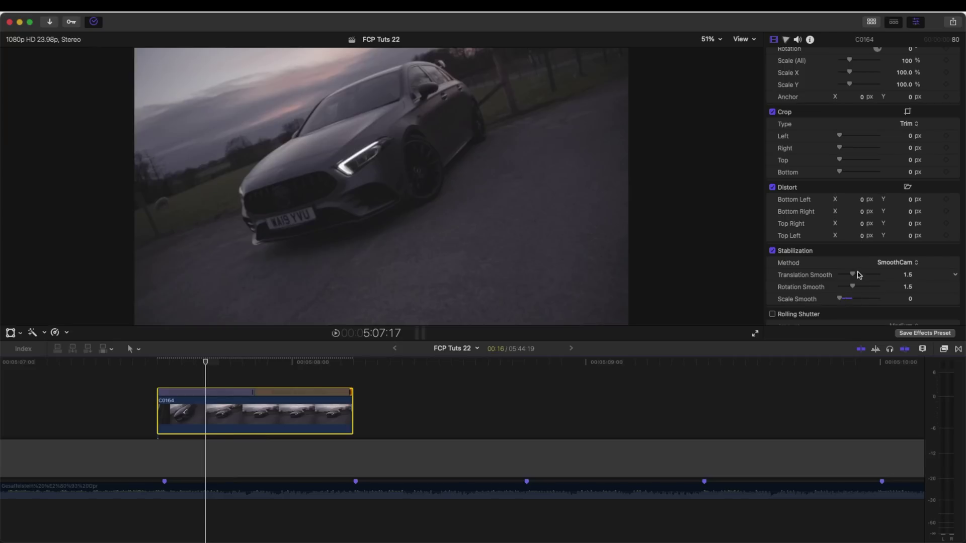
Raise the stabilization's Translation Smooth to 20.9 and play back the stabilized C0164 clip
{"action": "left_click_drag", "start_coordinate": [859, 275], "coordinate": [892, 278]}
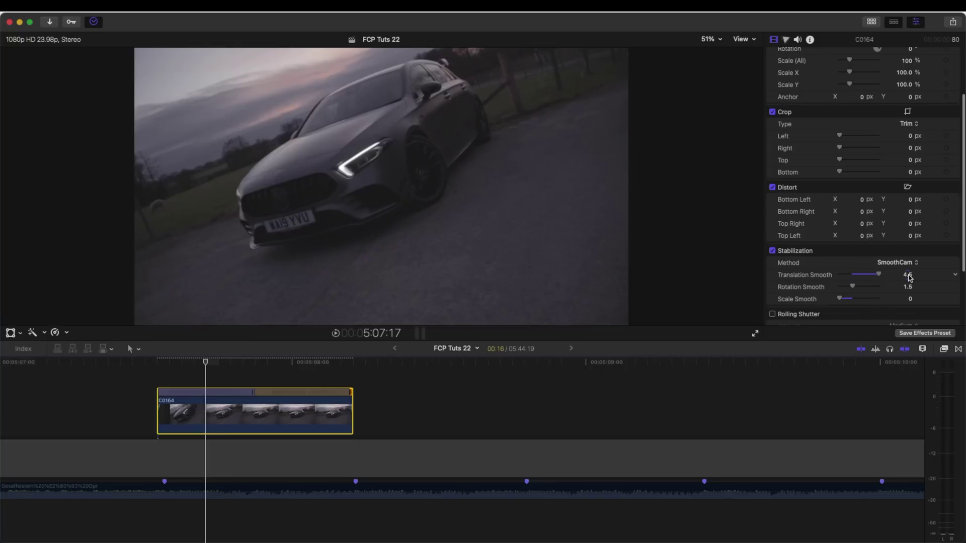
{"action": "mouse_move", "coordinate": [880, 274]}
{"action": "left_mouse_down"}
{"action": "mouse_move", "coordinate": [867, 274]}
{"action": "mouse_move", "coordinate": [891, 275]}
{"action": "mouse_move", "coordinate": [865, 275]}
{"action": "mouse_move", "coordinate": [891, 275]}
{"action": "left_mouse_up"}
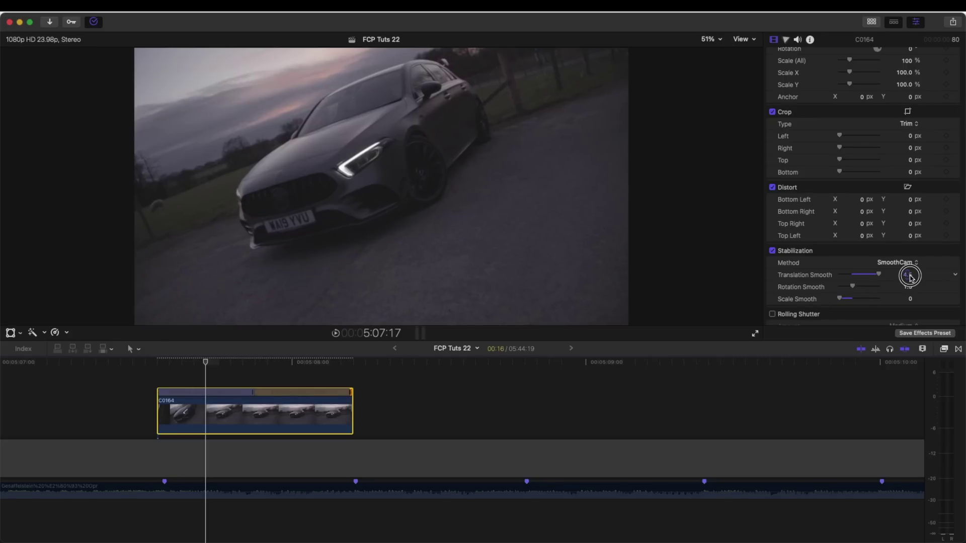
{"action": "mouse_move", "coordinate": [910, 276]}
{"action": "left_mouse_down"}
{"action": "mouse_move", "coordinate": [910, 236]}
{"action": "mouse_move", "coordinate": [921, 275]}
{"action": "mouse_move", "coordinate": [914, 270]}
{"action": "left_mouse_up"}
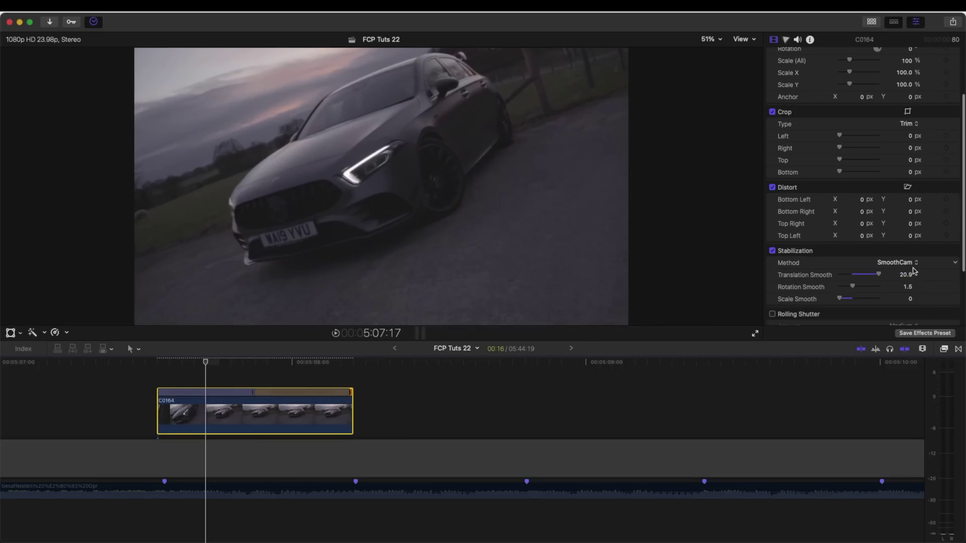
{"action": "left_click", "coordinate": [157, 362]}
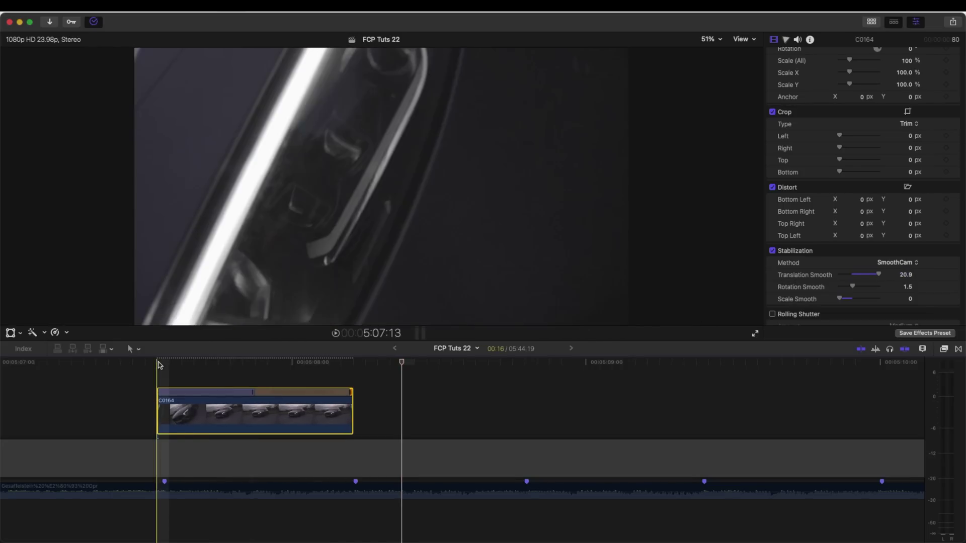
{"action": "key", "text": "space"}
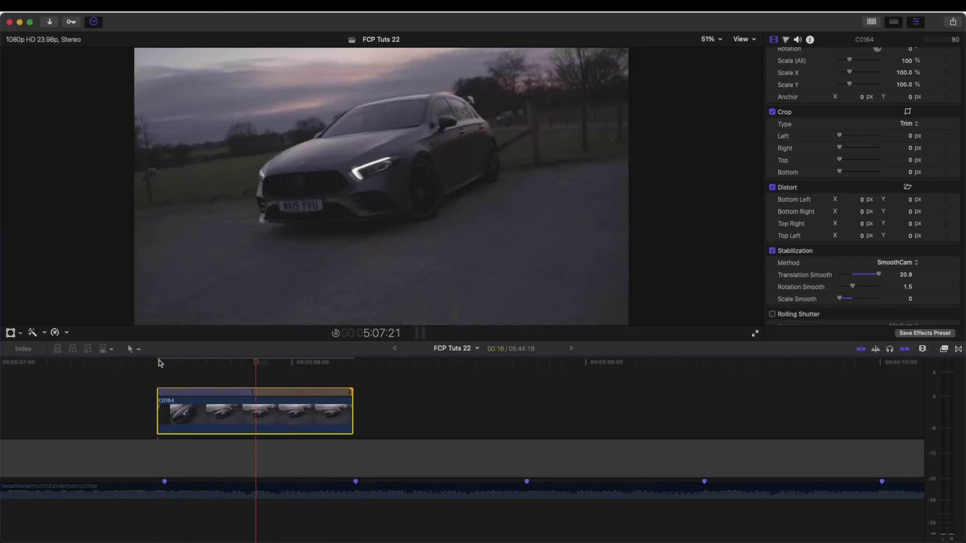
{"action": "left_click", "coordinate": [352, 372]}
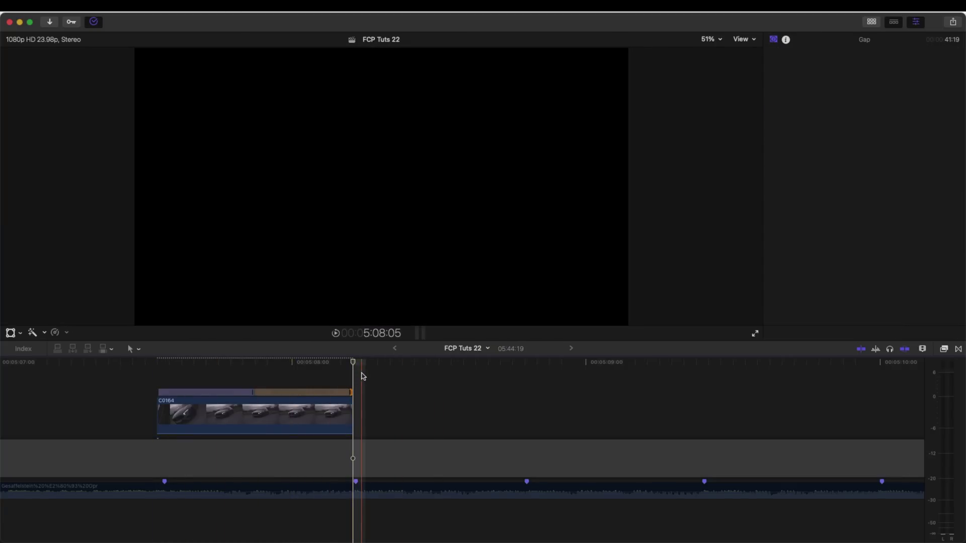
Move clip C0146 so it starts directly after C0164 at the second music marker
{"action": "key", "text": "super+minus"}
{"action": "key", "text": "super+minus"}
{"action": "left_click_drag", "start_coordinate": [530, 408], "coordinate": [220, 400]}
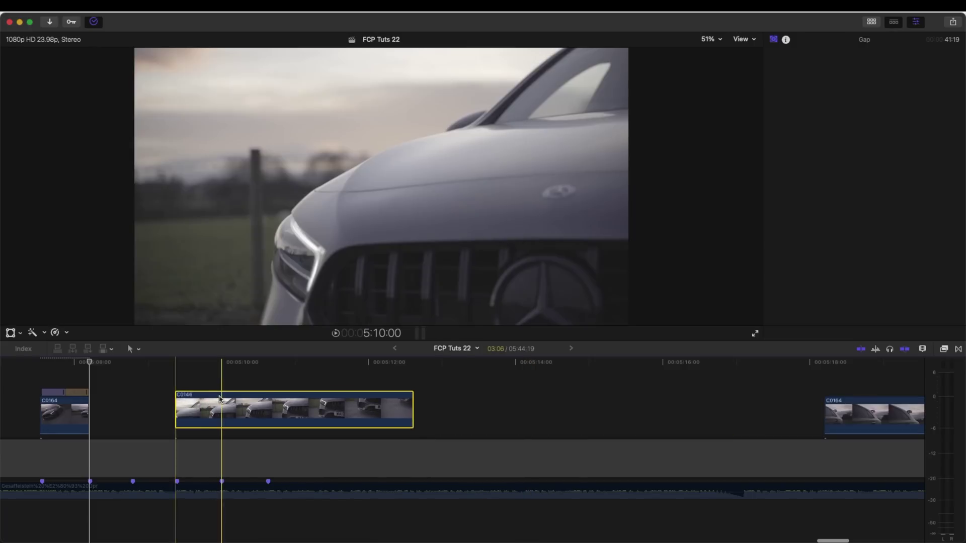
{"action": "scroll", "coordinate": [218, 400], "scroll_direction": "left", "scroll_amount": 1}
{"action": "scroll", "coordinate": [221, 401], "scroll_direction": "left", "scroll_amount": 2}
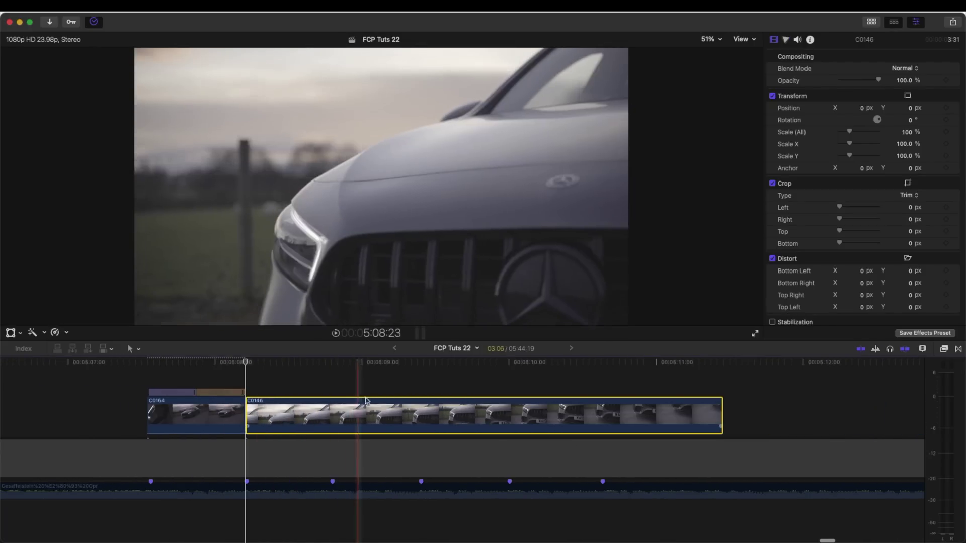
Reverse clip C0146
{"action": "left_click", "coordinate": [429, 411]}
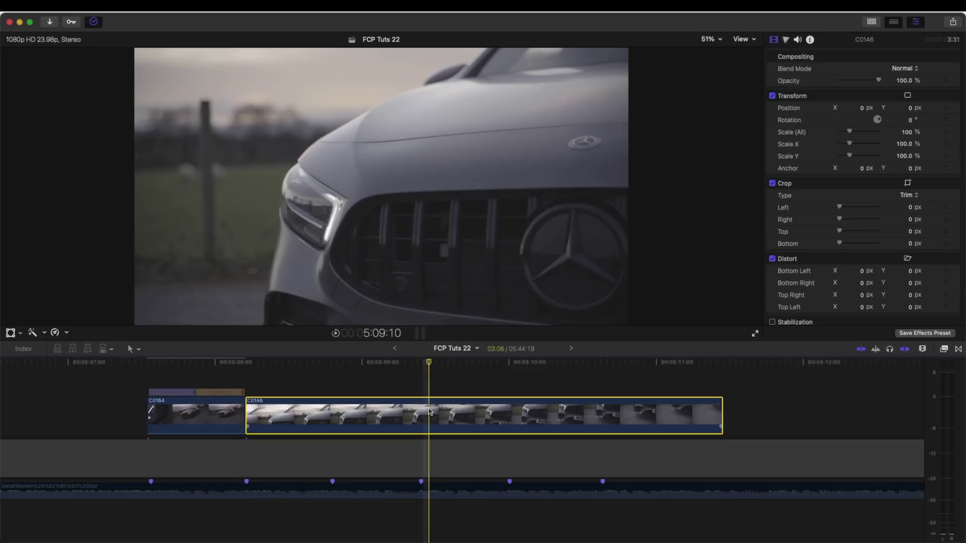
{"action": "left_click", "coordinate": [66, 333]}
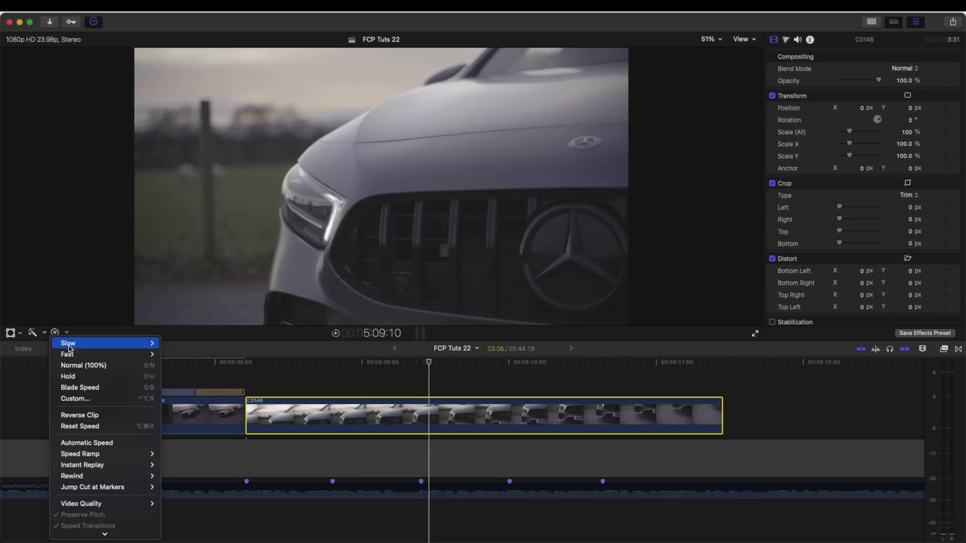
{"action": "left_click", "coordinate": [75, 415]}
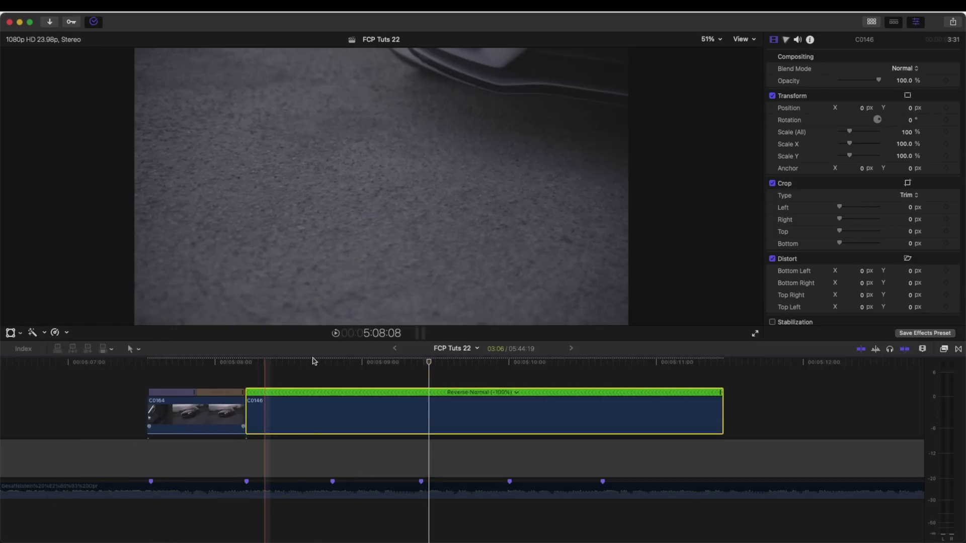
Split the speed of C0146 at 5:09:09, where the front of the car is in frame
{"action": "left_click_drag", "start_coordinate": [306, 368], "coordinate": [446, 369]}
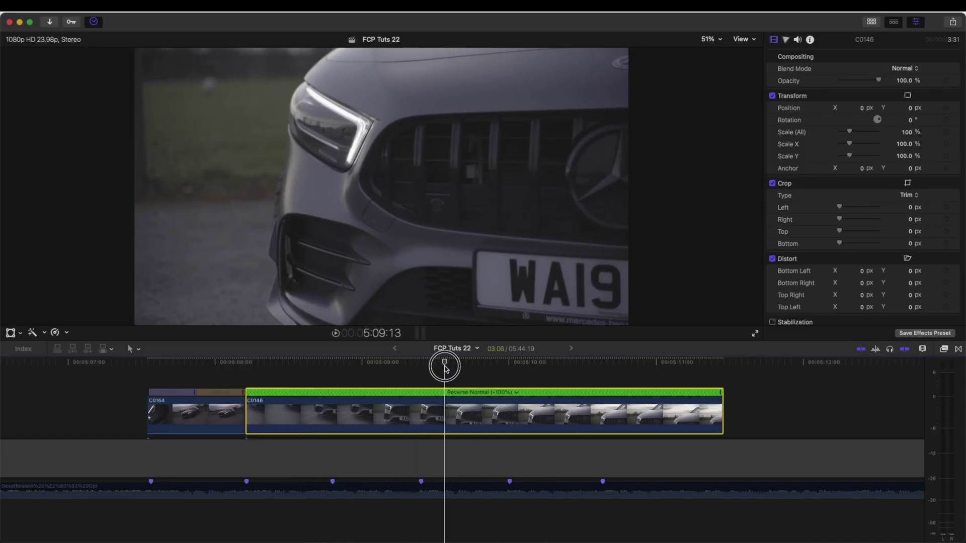
{"action": "left_click_drag", "start_coordinate": [440, 368], "coordinate": [422, 387]}
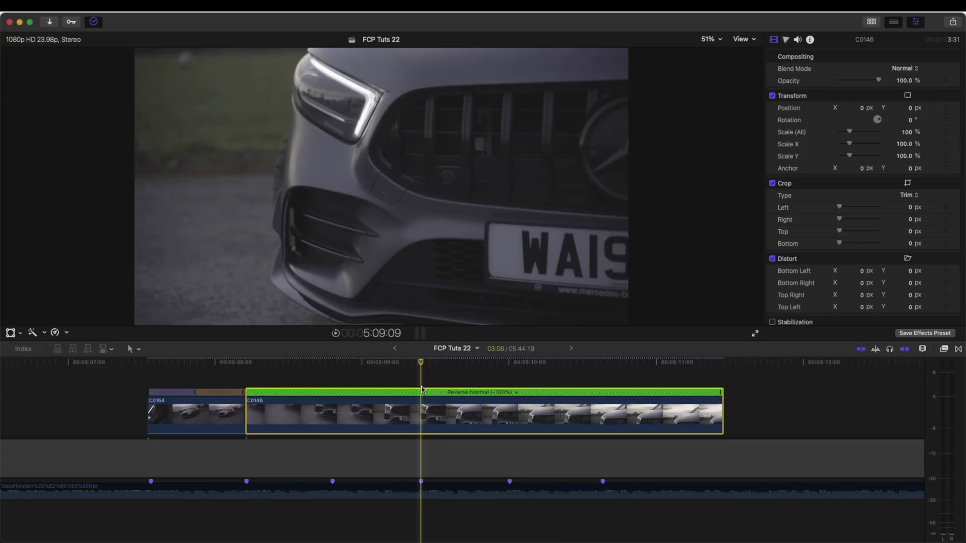
{"action": "key", "text": "shift+b"}
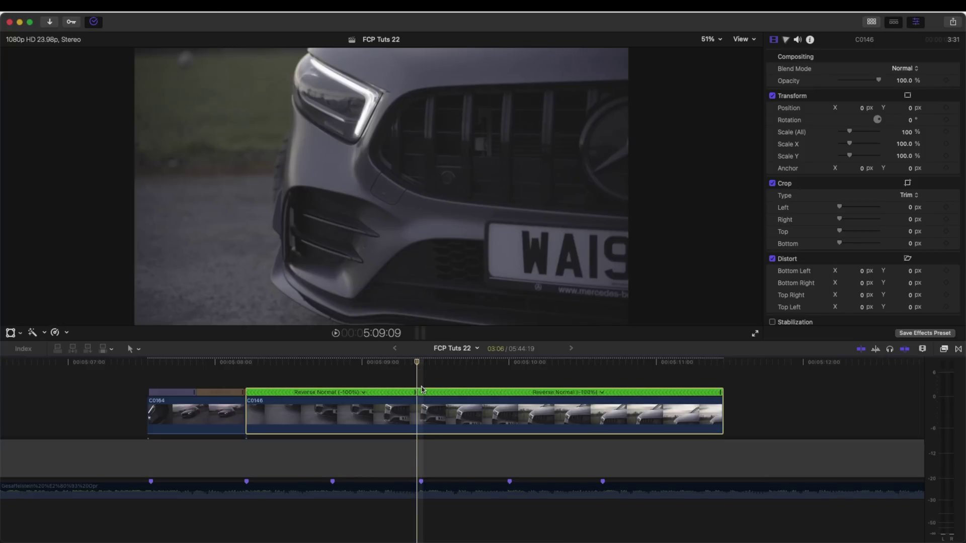
Speed up both retiming segments of C0146 so the clip lasts 00:14 and ends at the third music marker
{"action": "left_click_drag", "start_coordinate": [427, 363], "coordinate": [254, 394]}
{"action": "left_click_drag", "start_coordinate": [561, 393], "coordinate": [330, 394]}
{"action": "left_click_drag", "start_coordinate": [262, 395], "coordinate": [280, 394]}
{"action": "left_click_drag", "start_coordinate": [349, 394], "coordinate": [330, 395]}
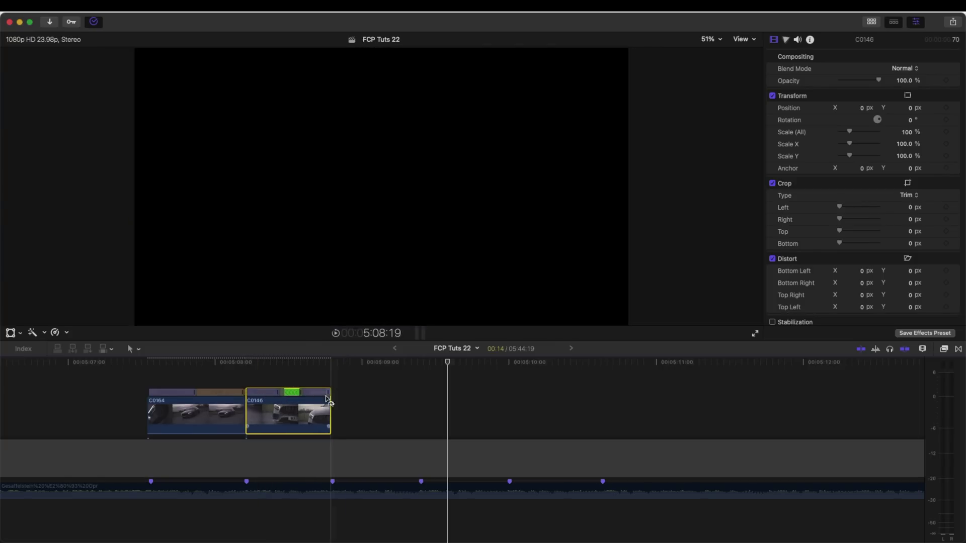
Fine-tune the speed segments of C0146 down to a clip duration of 00:12, playing back the ramp
{"action": "key", "text": "super+equal"}
{"action": "key", "text": "super+equal"}
{"action": "left_click_drag", "start_coordinate": [263, 394], "coordinate": [293, 393]}
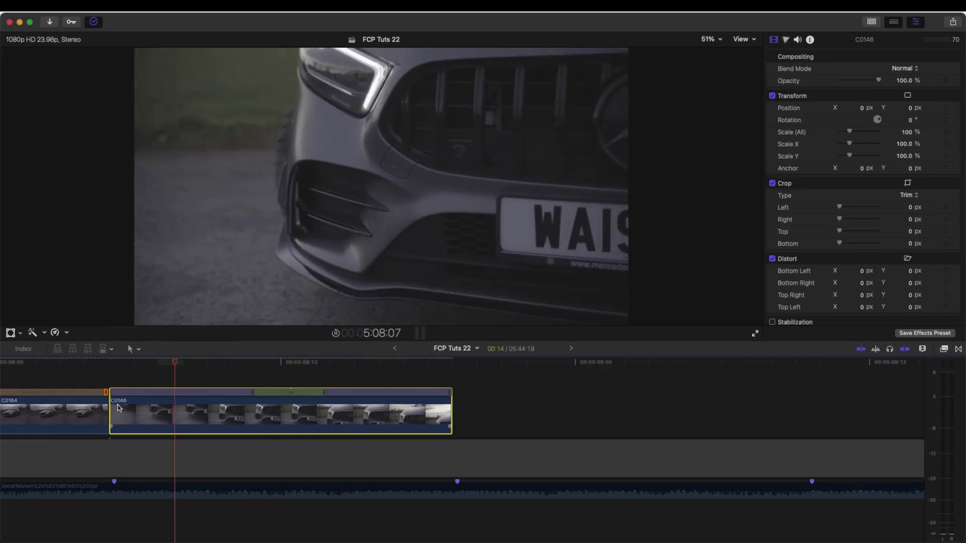
{"action": "left_click", "coordinate": [314, 378]}
{"action": "key", "text": "super+minus"}
{"action": "left_click_drag", "start_coordinate": [219, 412], "coordinate": [241, 413]}
{"action": "left_click", "coordinate": [258, 411]}
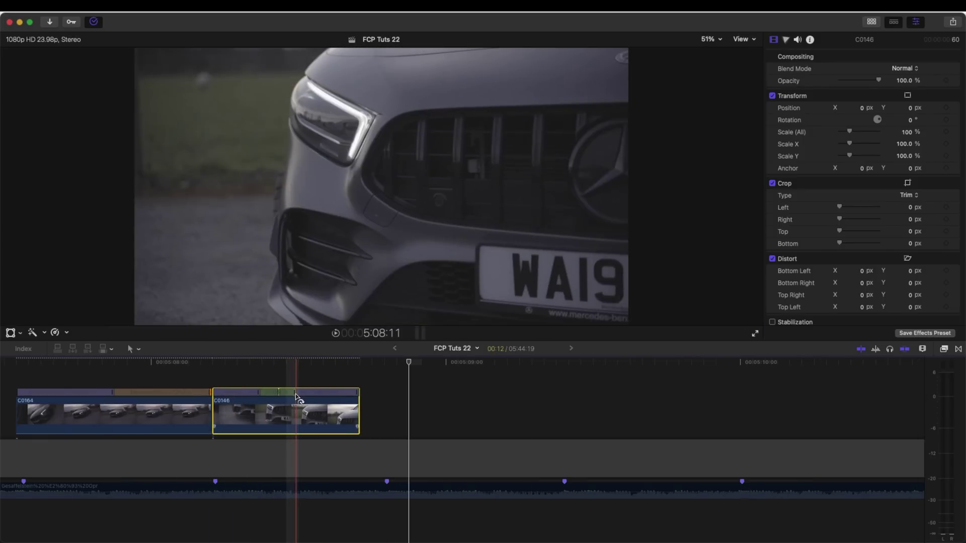
Adjust the second speed transition's source frame in C0146 and extend the clip to 00:14 at the third music marker
{"action": "double_click", "coordinate": [295, 394]}
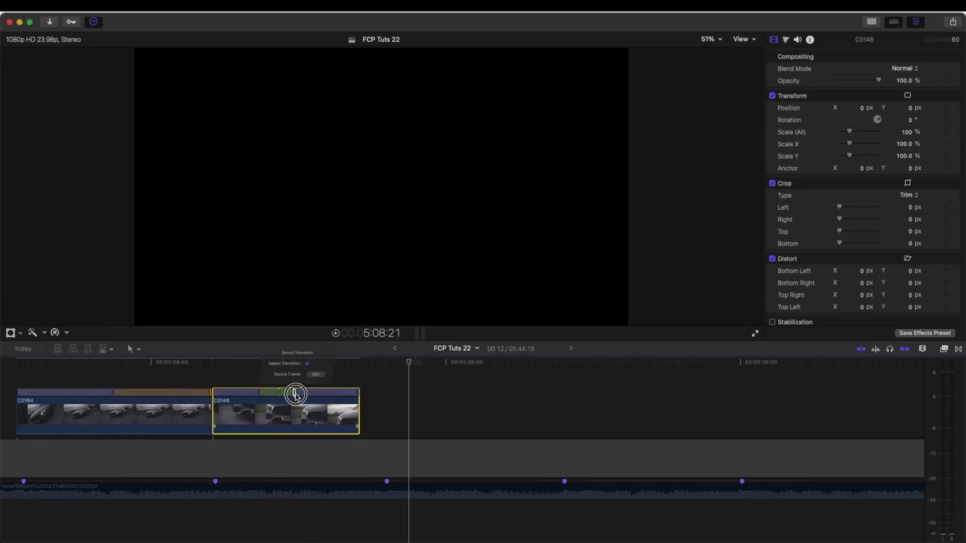
{"action": "left_click", "coordinate": [328, 366]}
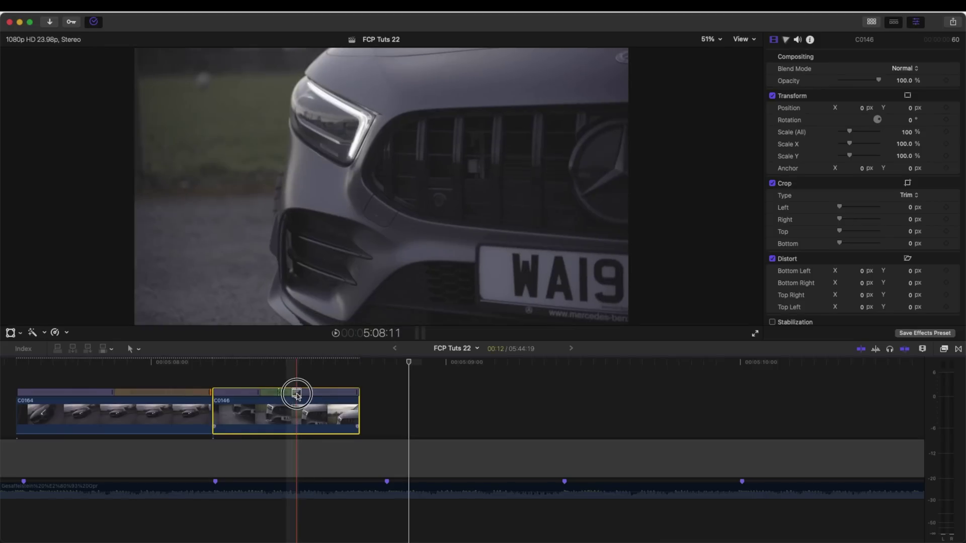
{"action": "left_click_drag", "start_coordinate": [297, 394], "coordinate": [324, 387]}
{"action": "key", "text": "space"}
{"action": "key", "text": "space"}
{"action": "mouse_move", "coordinate": [383, 412]}
{"action": "left_mouse_down"}
{"action": "mouse_move", "coordinate": [371, 412]}
{"action": "mouse_move", "coordinate": [383, 411]}
{"action": "left_mouse_up"}
Play back C0146 repeatedly to check the timing of its speed ramp
{"action": "key", "text": "space"}
{"action": "key", "text": "space"}
{"action": "key", "text": "space"}
{"action": "key", "text": "space"}
{"action": "left_click", "coordinate": [215, 417]}
{"action": "key", "text": "space"}
{"action": "key", "text": "space"}
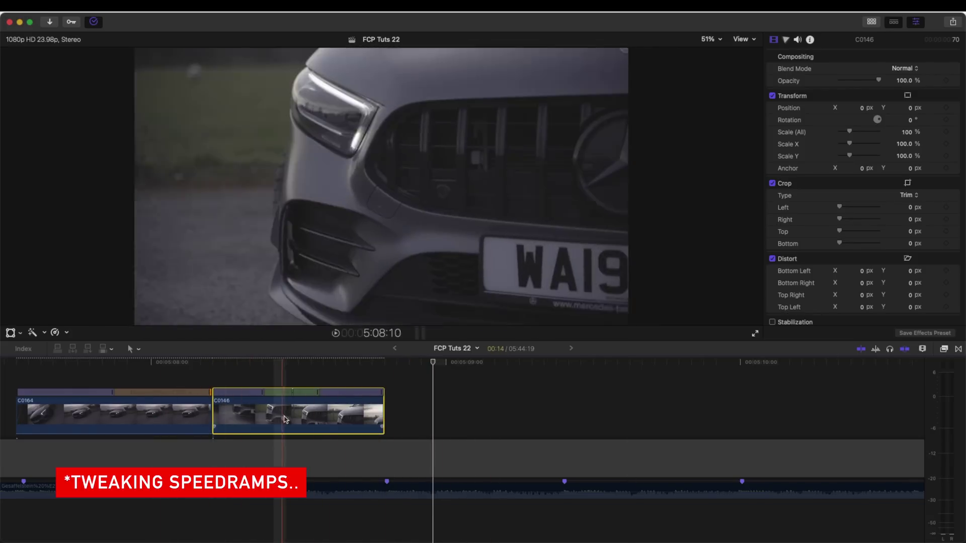
{"action": "key", "text": "space"}
{"action": "key", "text": "space"}
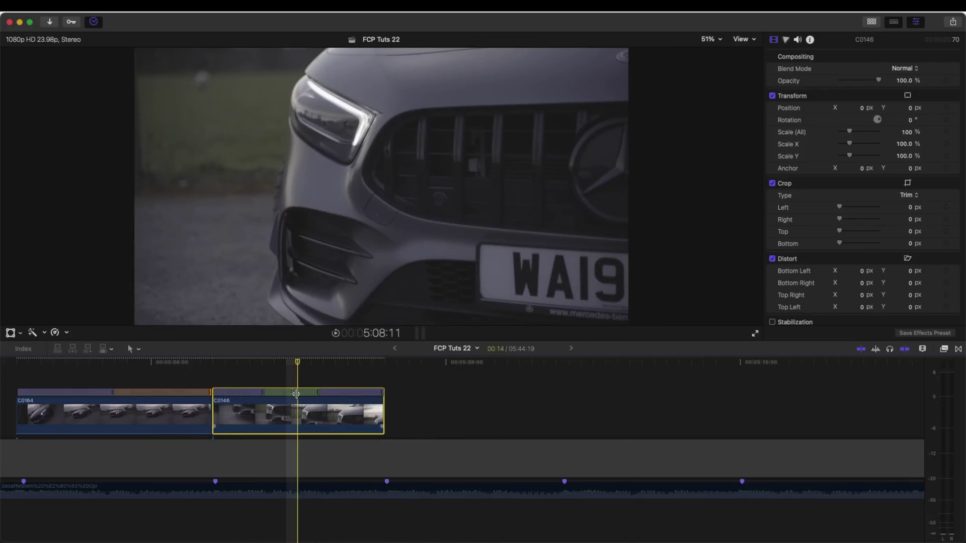
Stabilize C0146 with Scale Smooth at 0 and Translation Smooth at 4.5, and play back the result
{"action": "scroll", "coordinate": [850, 221], "scroll_direction": "down", "scroll_amount": 3}
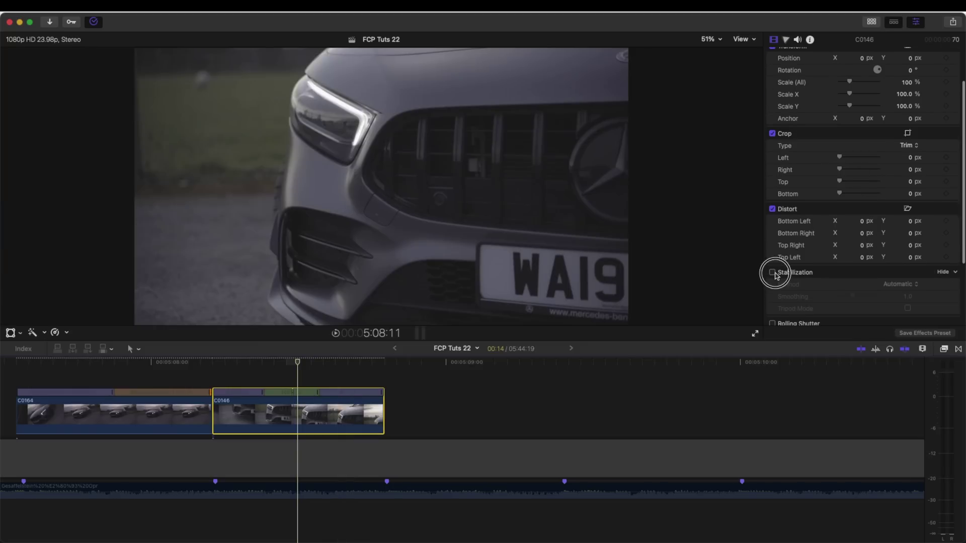
{"action": "left_click", "coordinate": [772, 272]}
{"action": "scroll", "coordinate": [836, 291], "scroll_direction": "down", "scroll_amount": 2}
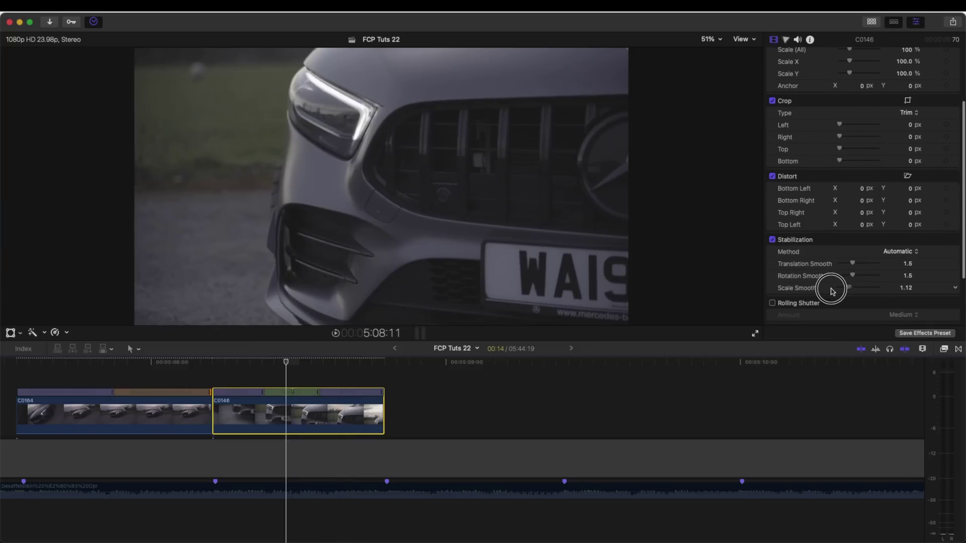
{"action": "left_click_drag", "start_coordinate": [833, 291], "coordinate": [824, 292]}
{"action": "left_click_drag", "start_coordinate": [863, 264], "coordinate": [900, 265]}
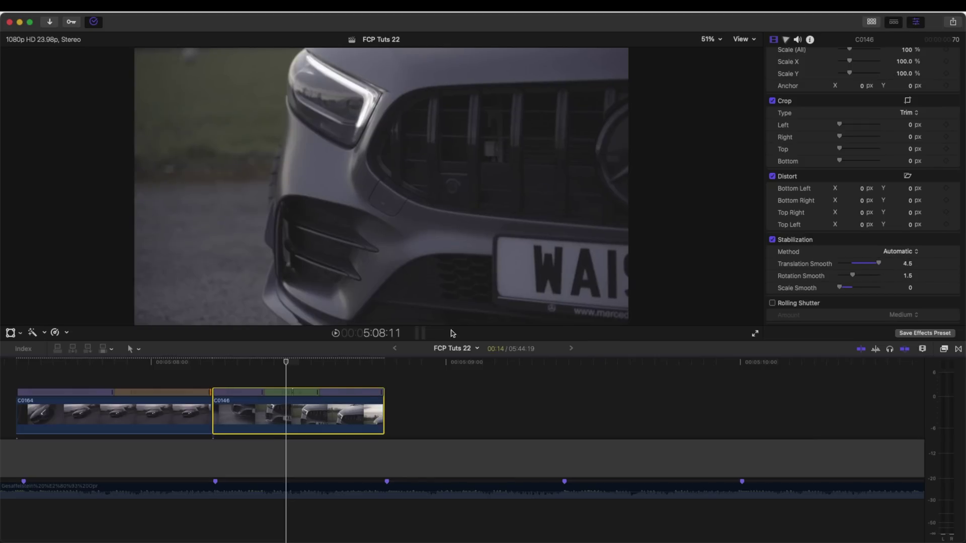
{"action": "key", "text": "space"}
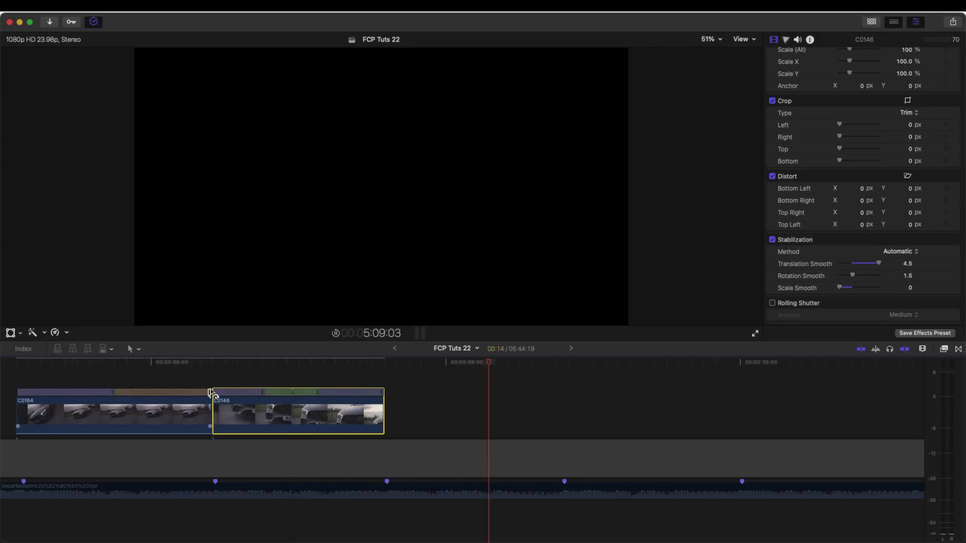
{"action": "key", "text": "space"}
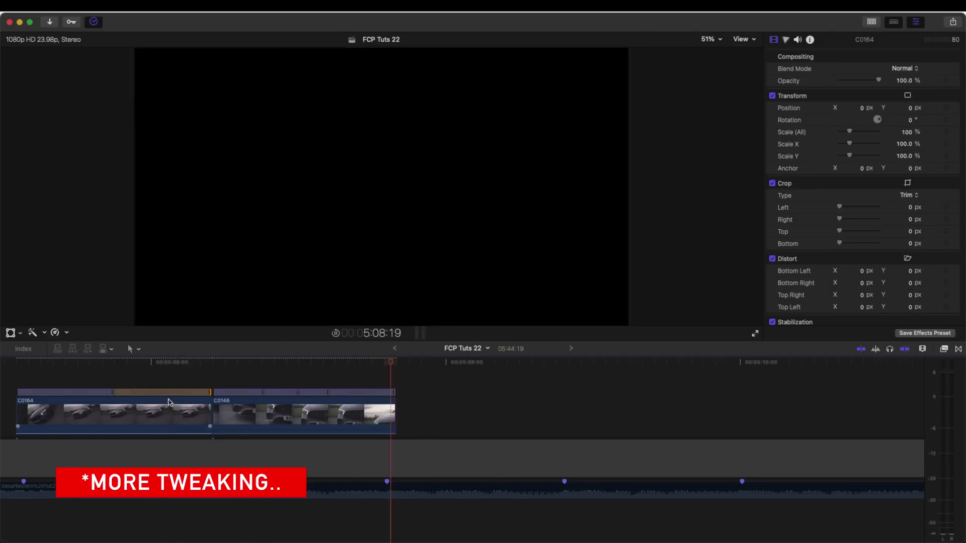
Rework the speed transitions of C0146, keeping the clip at 00:14 so it ends at the third music marker
{"action": "key", "text": "space"}
{"action": "double_click", "coordinate": [327, 392]}
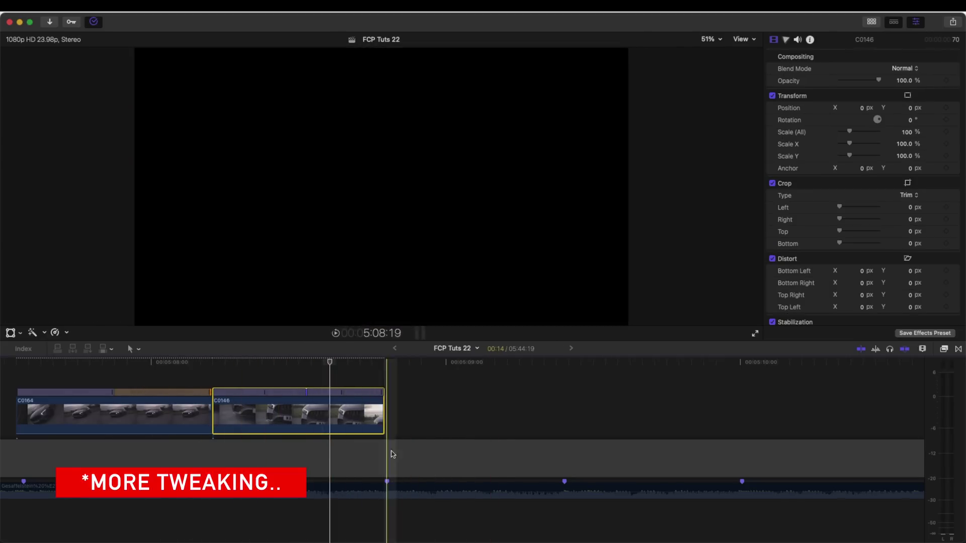
{"action": "left_click", "coordinate": [338, 437]}
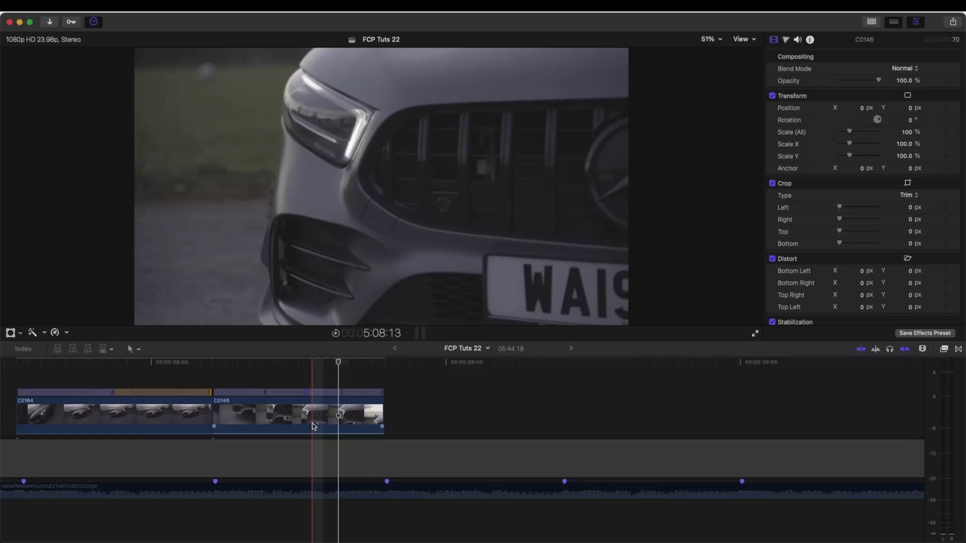
Speed ramp the second C0164 clip placed after C0146 and fit its end to the fifth music marker
{"action": "key", "text": "super+minus"}
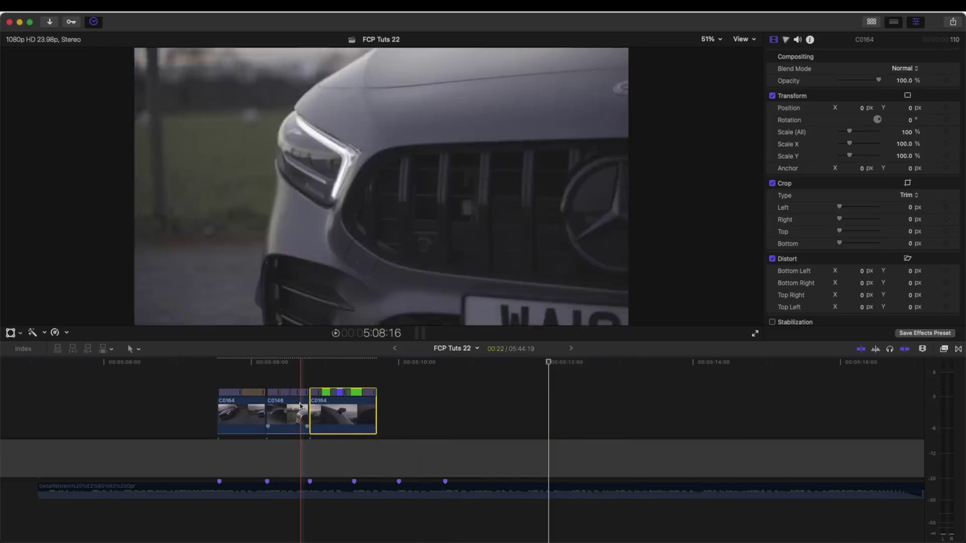
{"action": "left_click", "coordinate": [240, 392]}
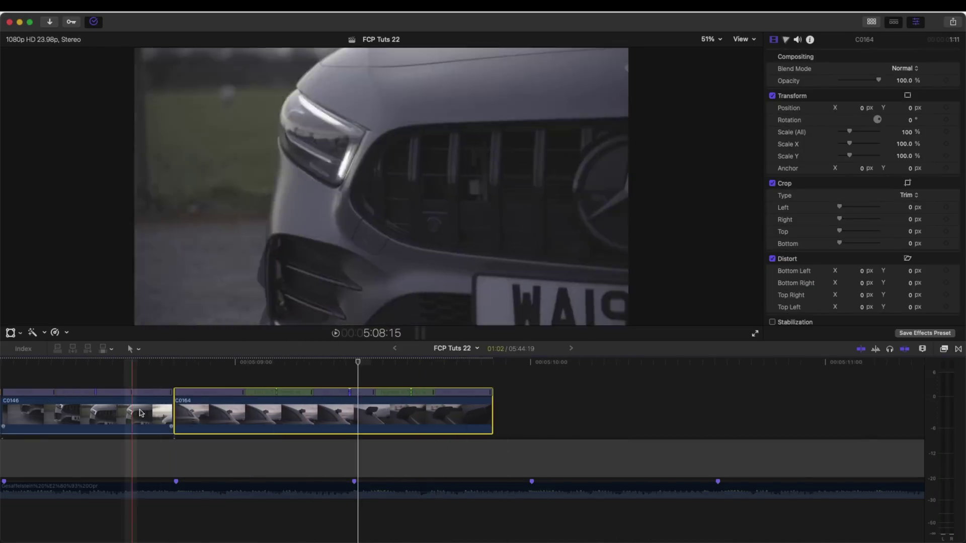
{"action": "scroll", "coordinate": [818, 266], "scroll_direction": "down", "scroll_amount": 2}
{"action": "scroll", "coordinate": [818, 266], "scroll_direction": "down", "scroll_amount": 2}
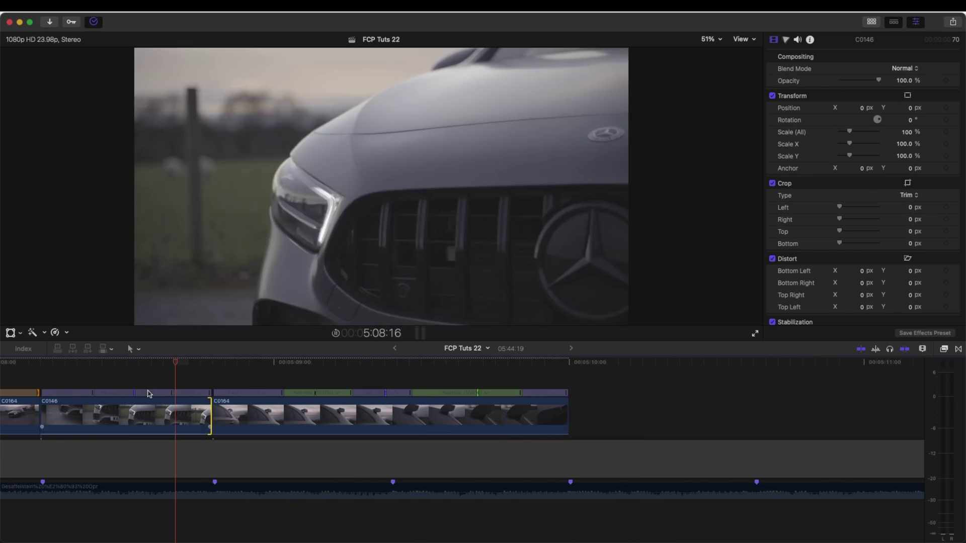
Apply Automatic Speed to clip C0143 and play back the ramped sequence from the start of the first C0164 clip
{"action": "left_click", "coordinate": [55, 333]}
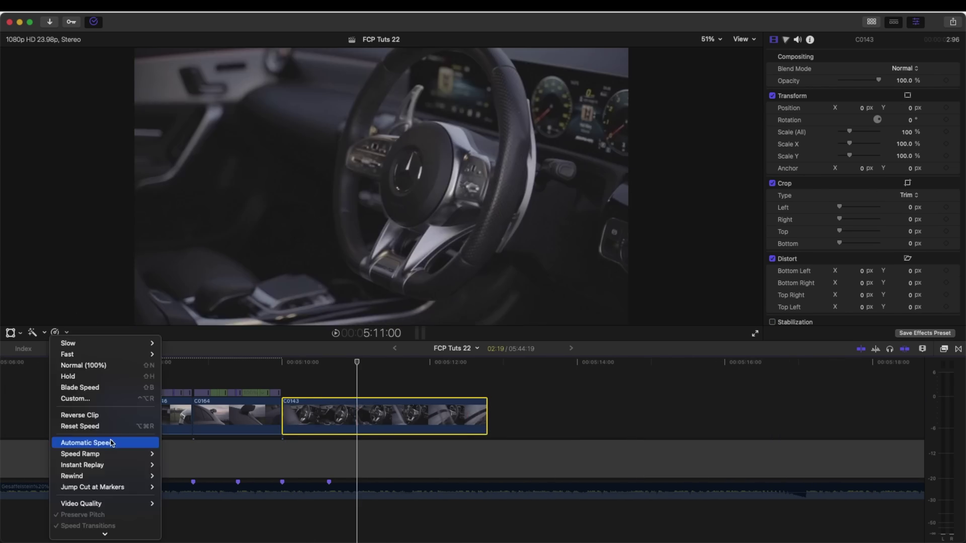
{"action": "left_click", "coordinate": [112, 443]}
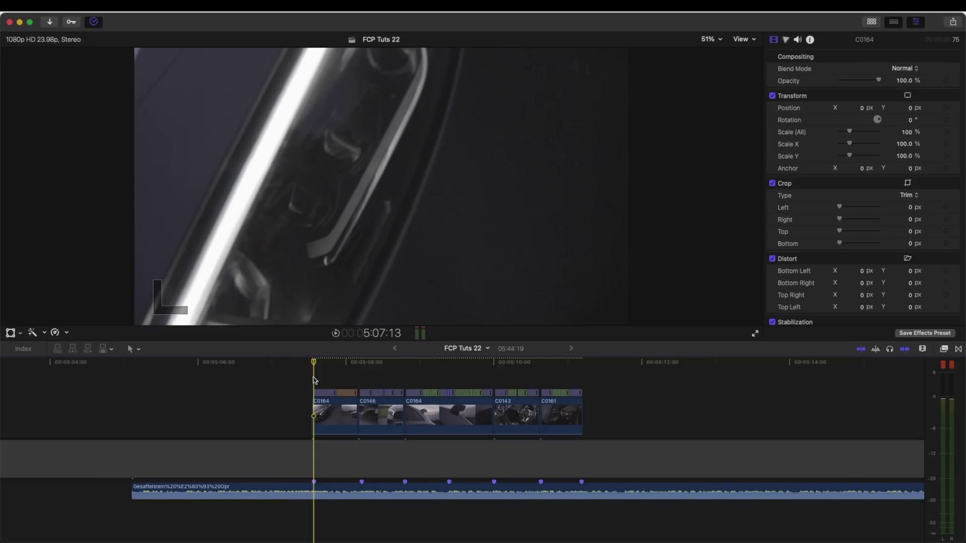
{"action": "key", "text": "space"}
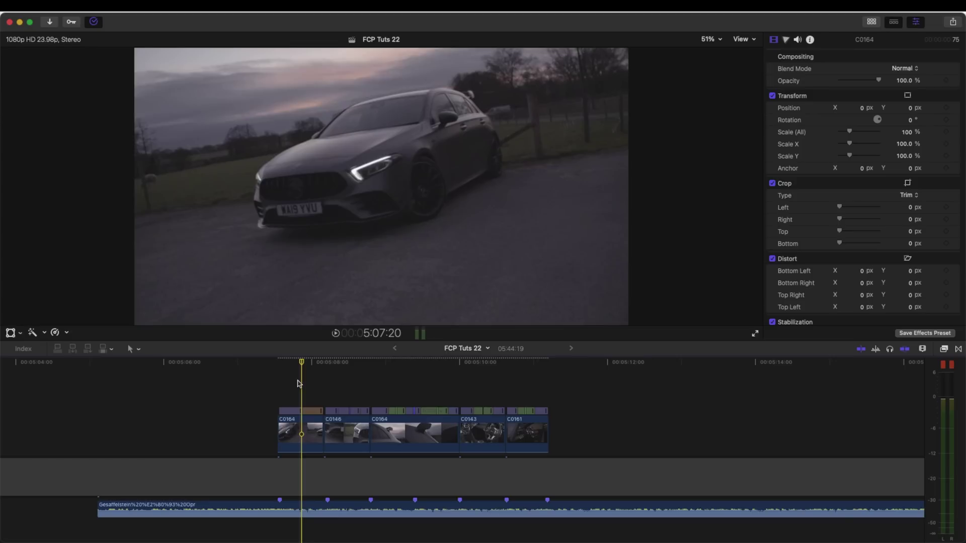
Park the playhead at 5:07:17 in the first C0164 clip and show the browser in the workspace
{"action": "key", "text": "super+equal"}
{"action": "left_click", "coordinate": [289, 382]}
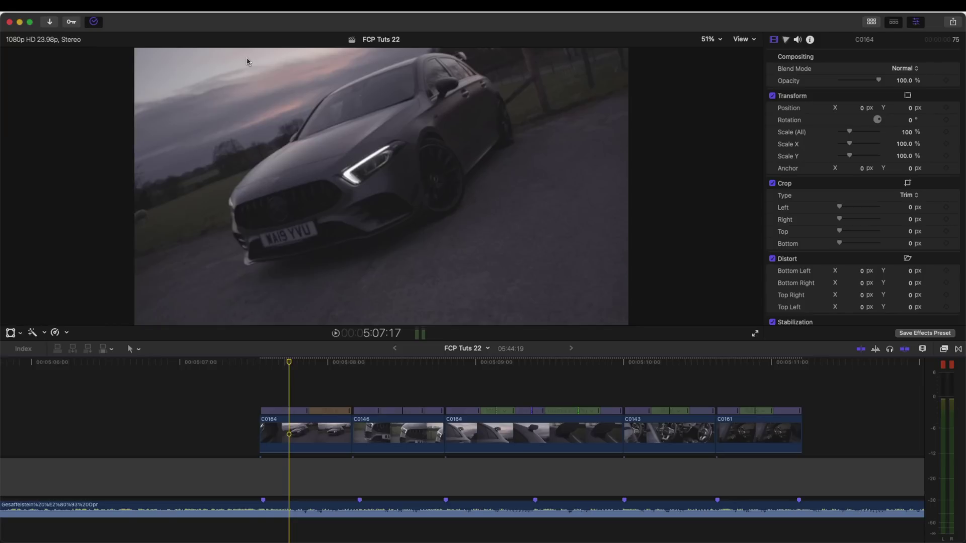
{"action": "left_click", "coordinate": [264, 12]}
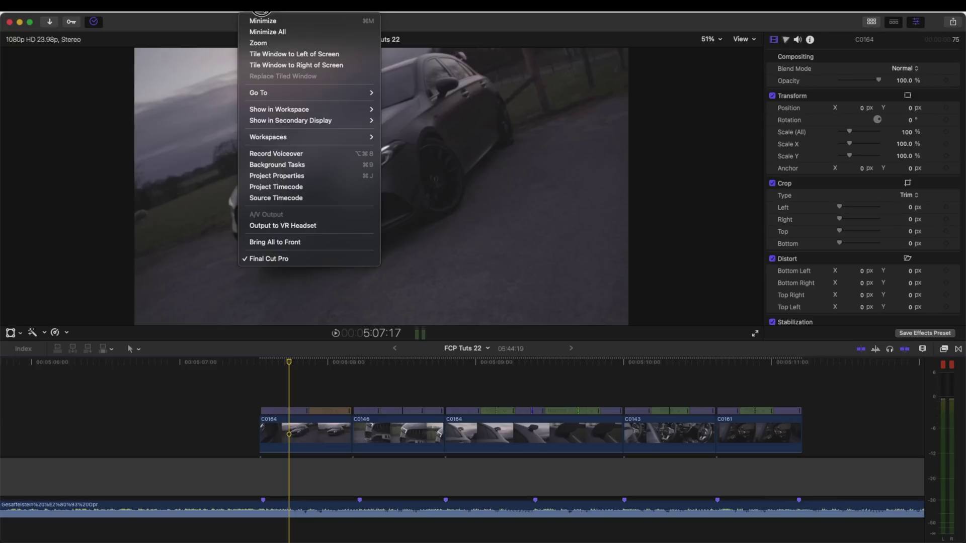
{"action": "left_click", "coordinate": [261, 12]}
{"action": "key", "text": "ctrl+super+1"}
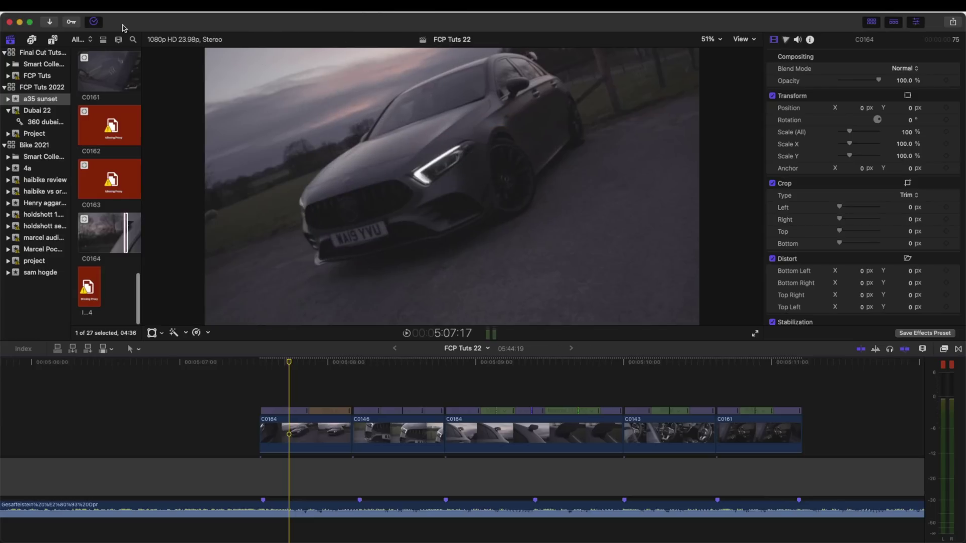
Add the Moderate Motion Blur 2 title from the Motion Blur category above the first C0164 clip and trim it to the fast section
{"action": "left_click", "coordinate": [54, 39]}
{"action": "scroll", "coordinate": [49, 87], "scroll_direction": "down", "scroll_amount": 3}
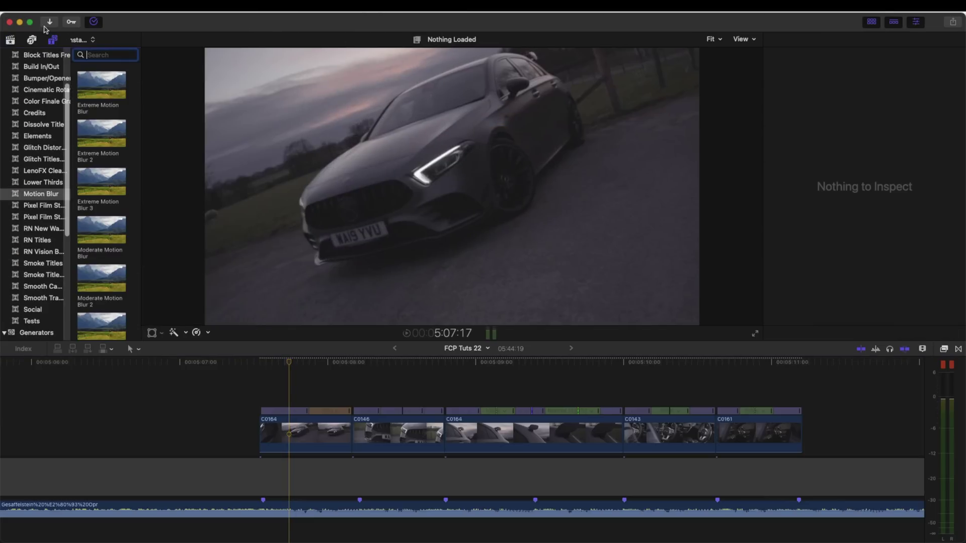
{"action": "left_click", "coordinate": [33, 194]}
{"action": "scroll", "coordinate": [101, 241], "scroll_direction": "down", "scroll_amount": 1}
{"action": "left_click_drag", "start_coordinate": [101, 261], "coordinate": [262, 389]}
{"action": "left_click_drag", "start_coordinate": [553, 397], "coordinate": [309, 395]}
Place copies of Moderate Motion Blur 2 over the fast sections and cuts of the remaining clips, and play back the sequence
{"action": "left_click", "coordinate": [287, 398]}
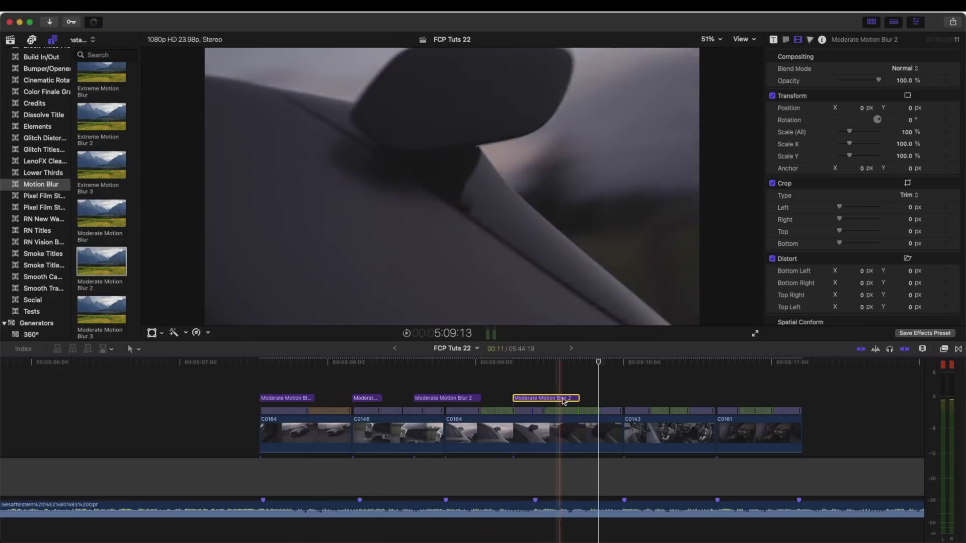
{"action": "left_click_drag", "start_coordinate": [579, 399], "coordinate": [798, 397]}
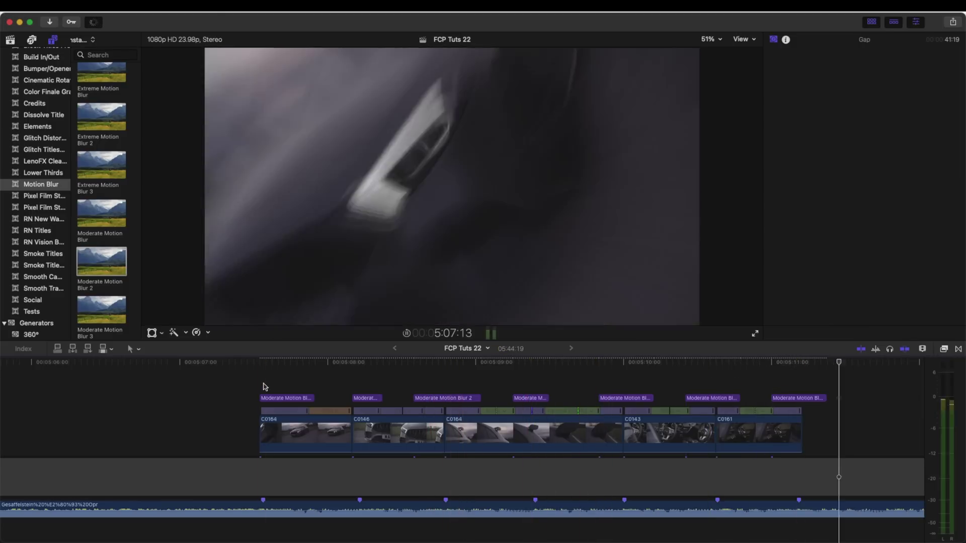
{"action": "key", "text": "space"}
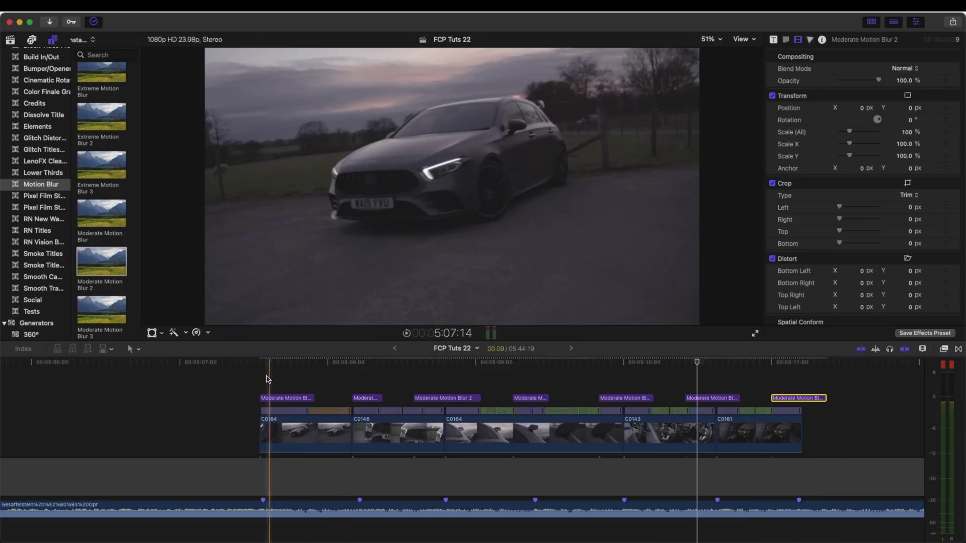
Delete all the Moderate Motion Blur 2 titles above the clips and park the playhead at 5:07:19
{"action": "left_click_drag", "start_coordinate": [250, 382], "coordinate": [798, 399]}
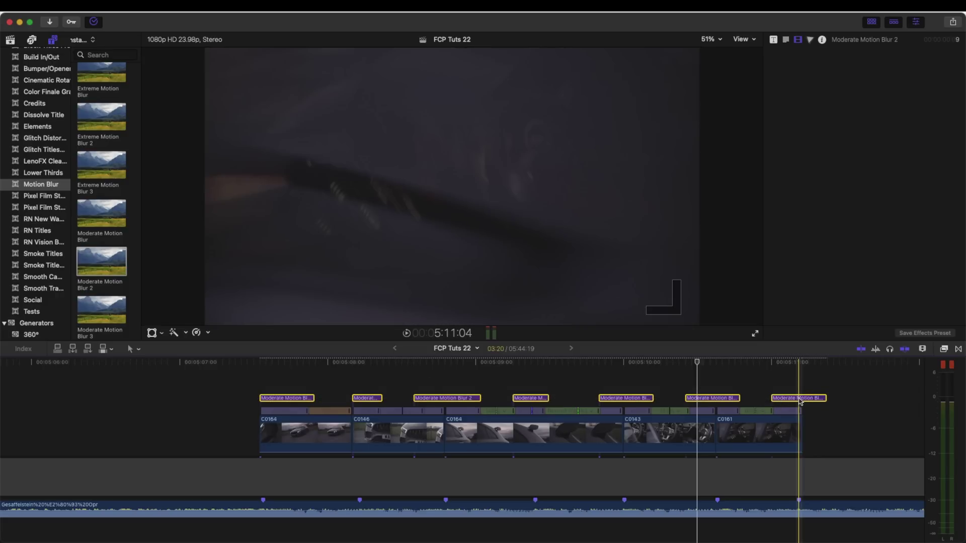
{"action": "key", "text": "Delete"}
{"action": "left_click", "coordinate": [297, 385]}
Add the Adjustment Layer title above the clips so it starts just before the first C0164 clip and spans the whole sequence
{"action": "scroll", "coordinate": [42, 150], "scroll_direction": "up", "scroll_amount": 3}
{"action": "left_click", "coordinate": [42, 99]}
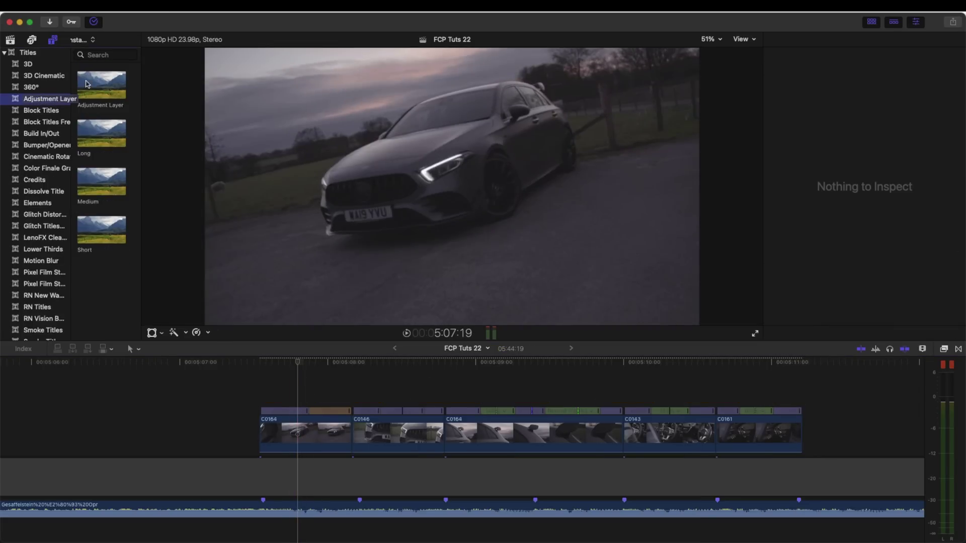
{"action": "left_click_drag", "start_coordinate": [87, 84], "coordinate": [251, 398]}
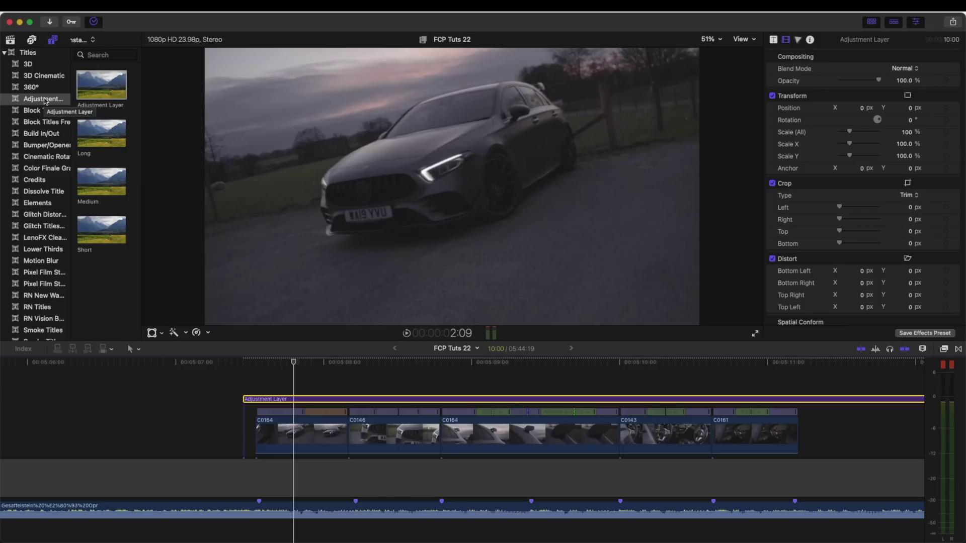
{"action": "left_click", "coordinate": [295, 392]}
{"action": "left_click", "coordinate": [297, 399]}
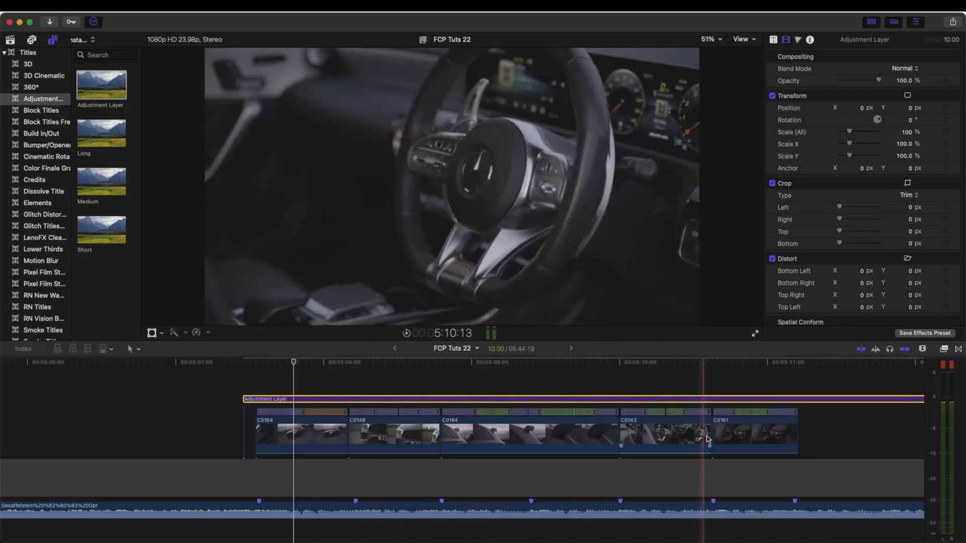
Apply the RSMB effect from the REVisionEffects category to the adjustment layer
{"action": "left_click", "coordinate": [944, 350]}
{"action": "scroll", "coordinate": [717, 472], "scroll_direction": "down", "scroll_amount": 2}
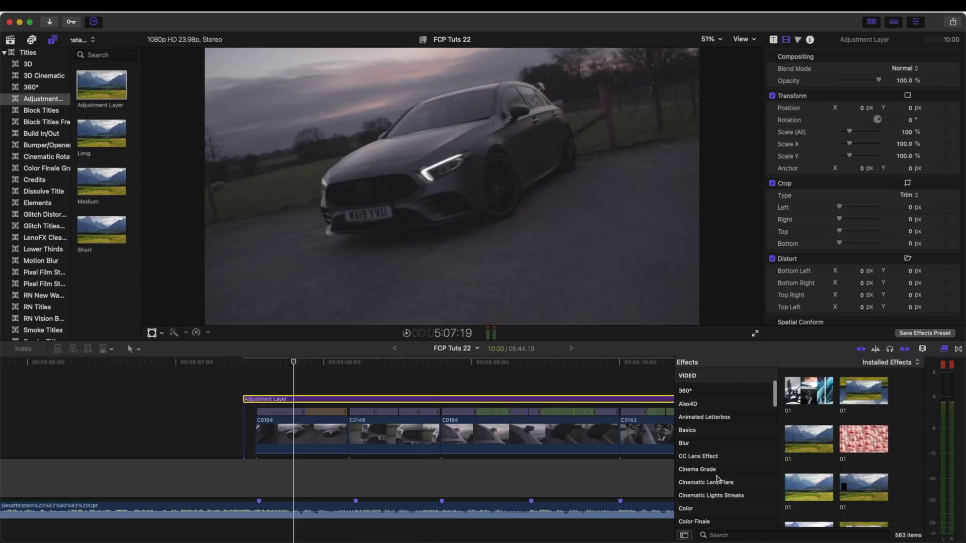
{"action": "scroll", "coordinate": [719, 472], "scroll_direction": "down", "scroll_amount": 6}
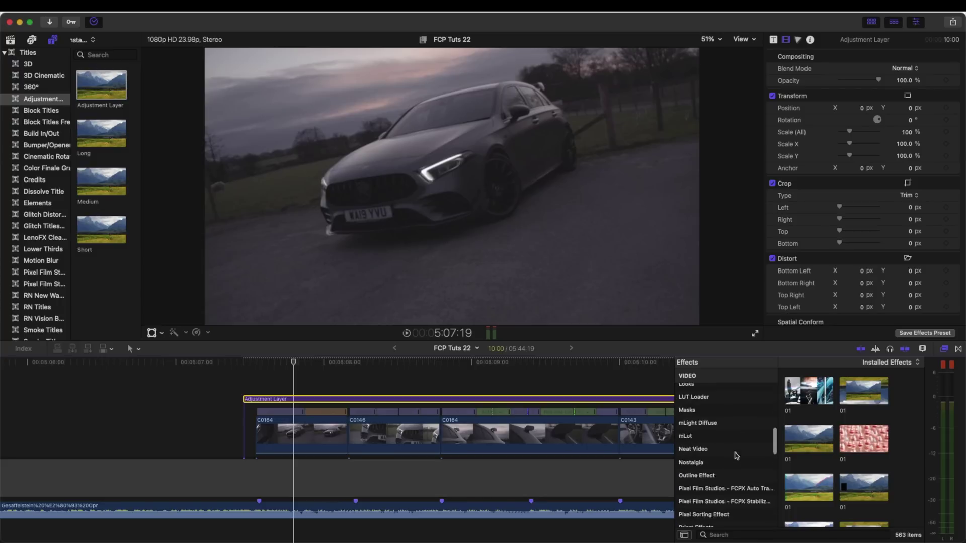
{"action": "scroll", "coordinate": [736, 455], "scroll_direction": "down", "scroll_amount": 4}
{"action": "left_click", "coordinate": [735, 433]}
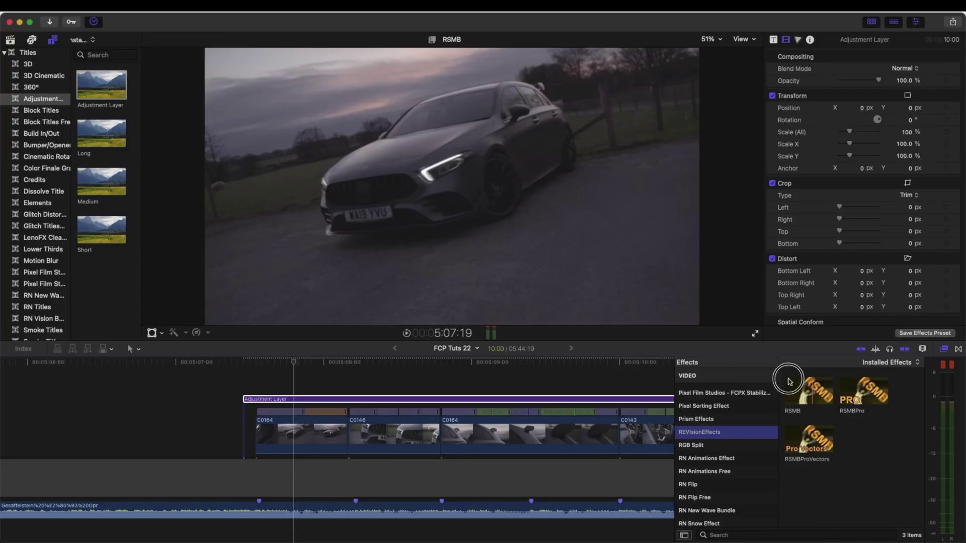
{"action": "left_click_drag", "start_coordinate": [789, 381], "coordinate": [561, 399]}
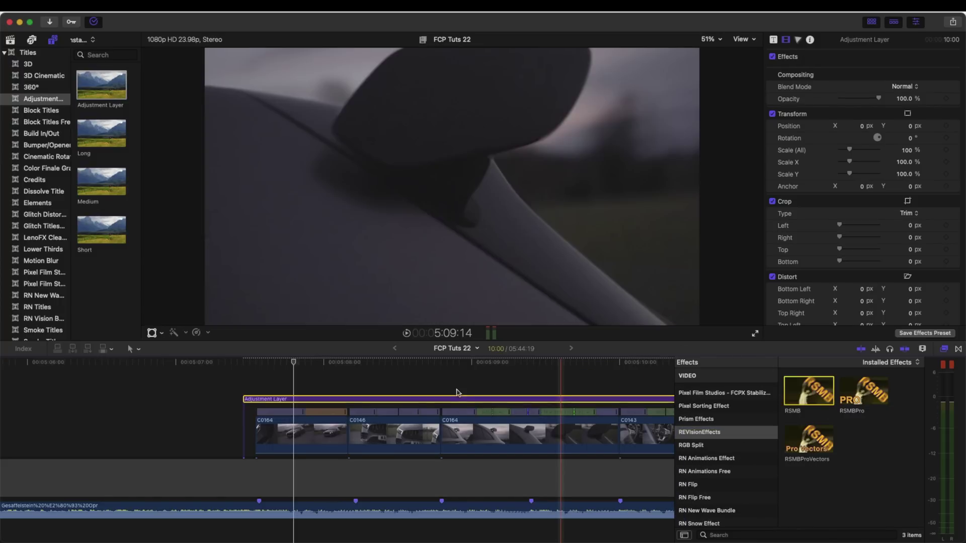
Show the adjustment layer's RSMB parameters at 5:07:18 and turn on Use GPU Acceleration
{"action": "left_click", "coordinate": [286, 398]}
{"action": "left_click", "coordinate": [786, 40]}
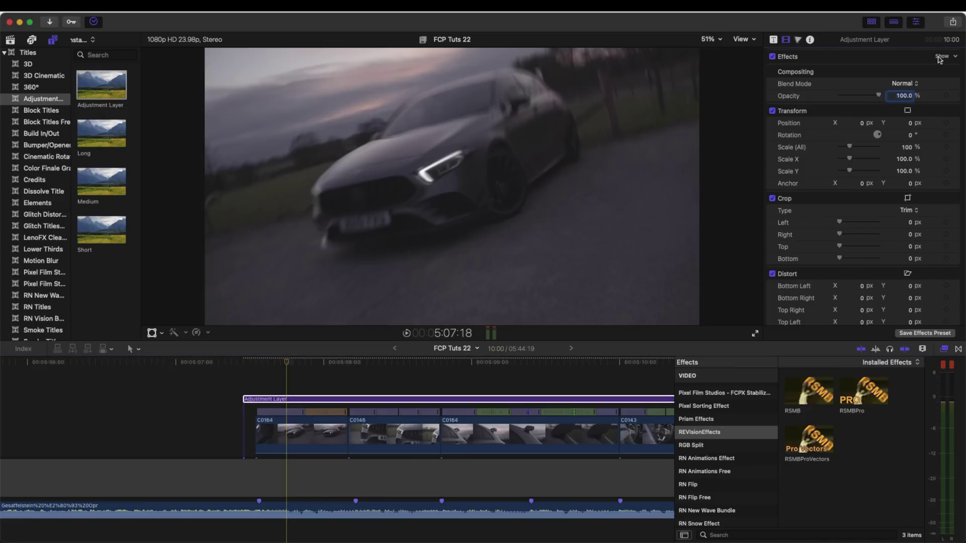
{"action": "left_click", "coordinate": [939, 57]}
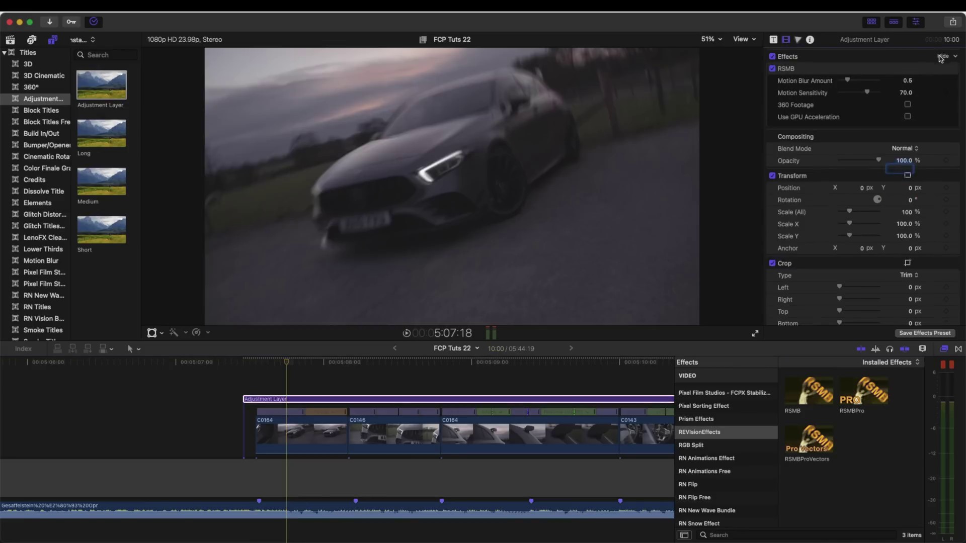
{"action": "left_click", "coordinate": [908, 117]}
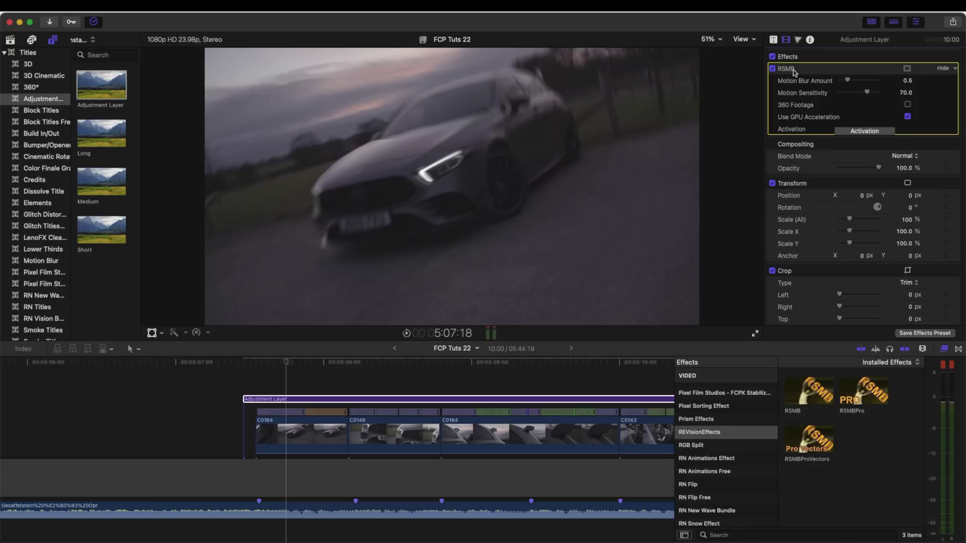
Compare the frame at 5:07:17 with the adjustment layer disabled and enabled, leave it enabled and play back the sequence
{"action": "left_click", "coordinate": [284, 361]}
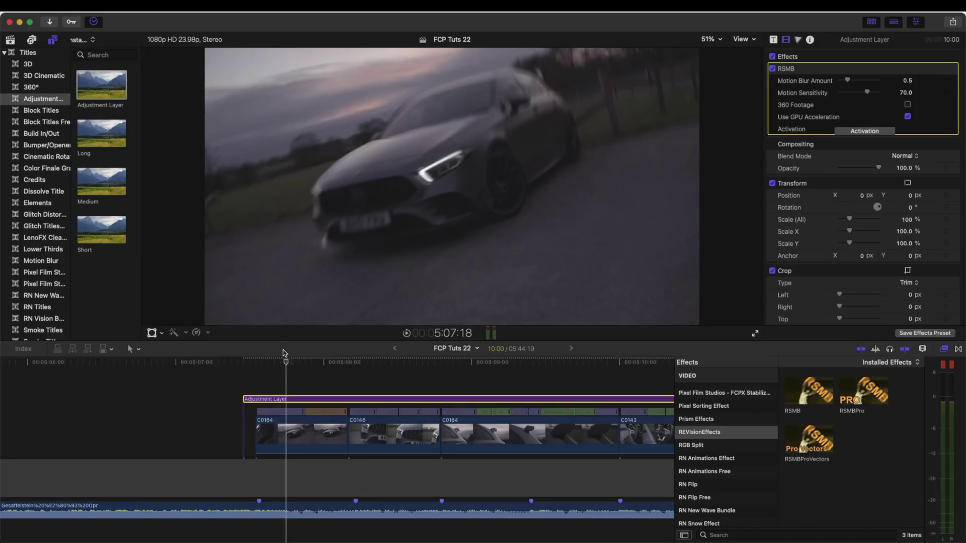
{"action": "left_click", "coordinate": [279, 397]}
{"action": "key", "text": "v"}
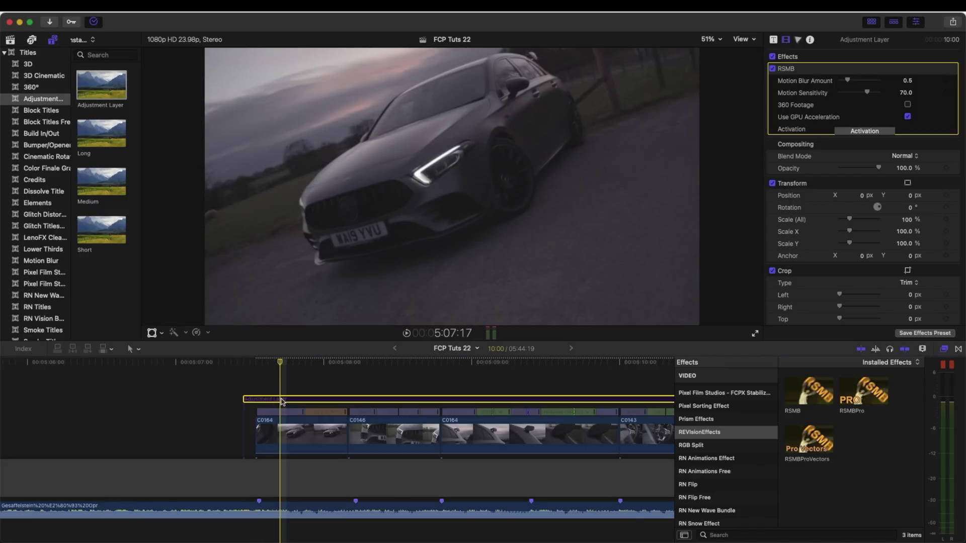
{"action": "key", "text": "v"}
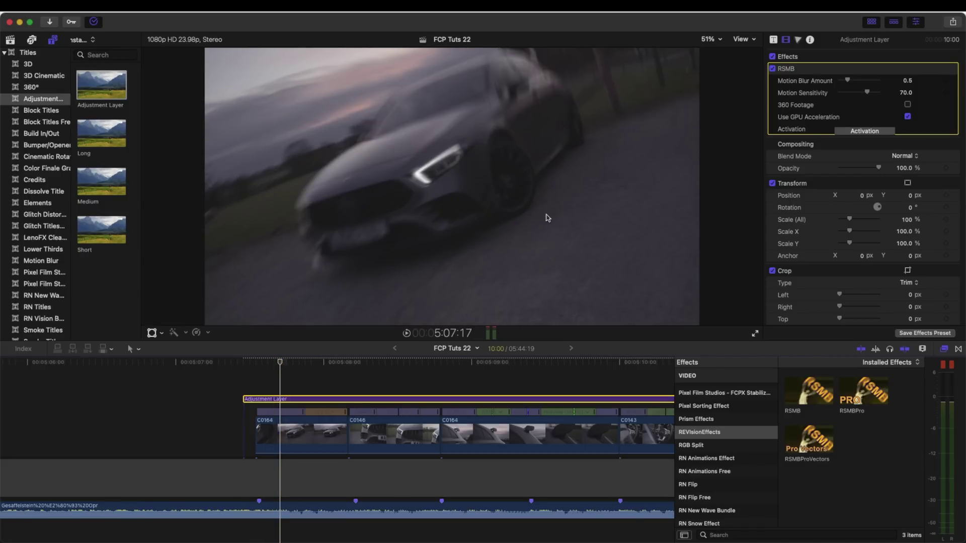
{"action": "key", "text": "v"}
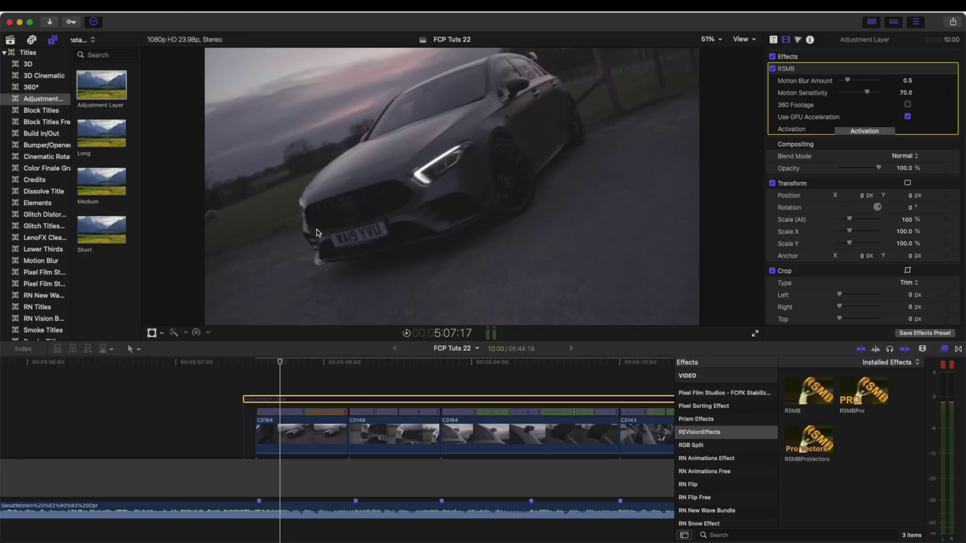
{"action": "key", "text": "v"}
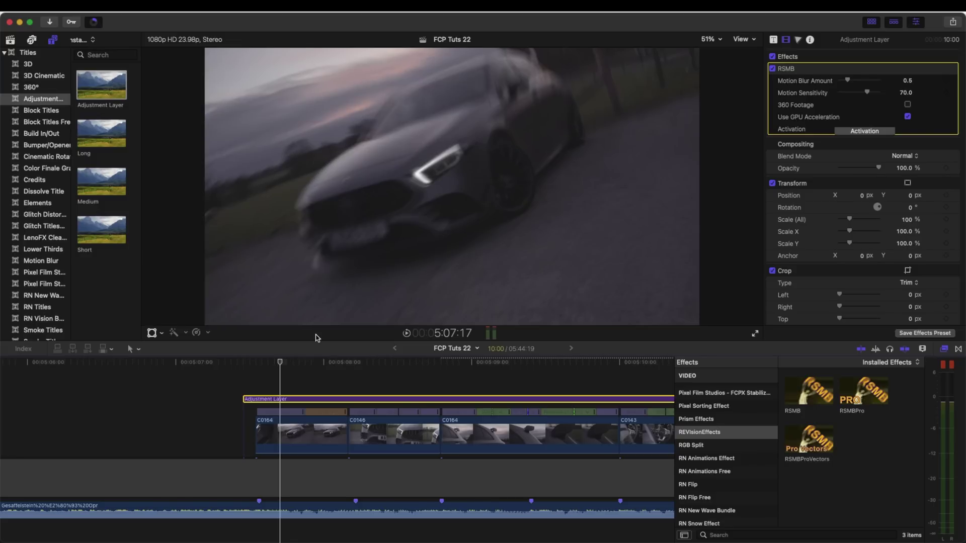
{"action": "key", "text": "space"}
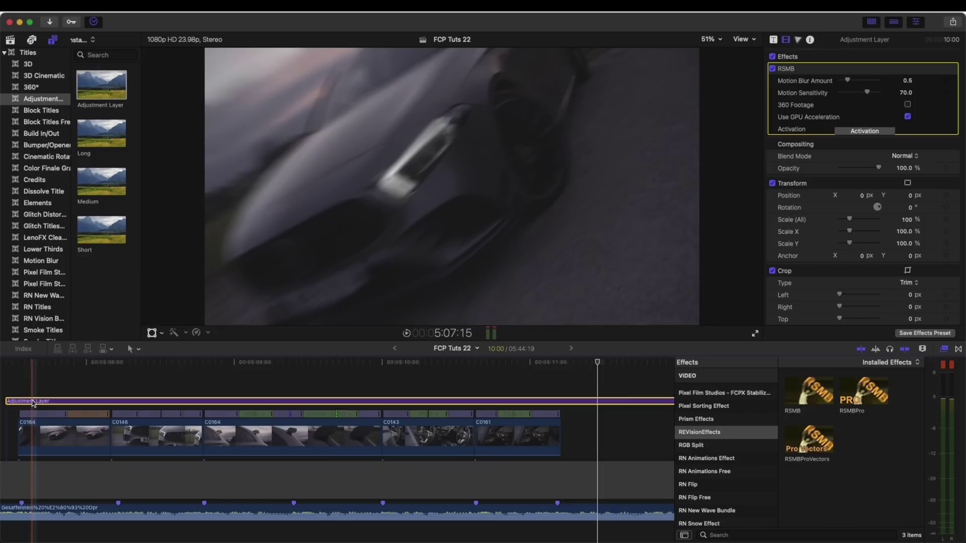
Go to the earlier graded edit's adjustment layer and compare the frame at 4:31:17 with Color Curves 1 off and on
{"action": "scroll", "coordinate": [32, 403], "scroll_direction": "left", "scroll_amount": 2}
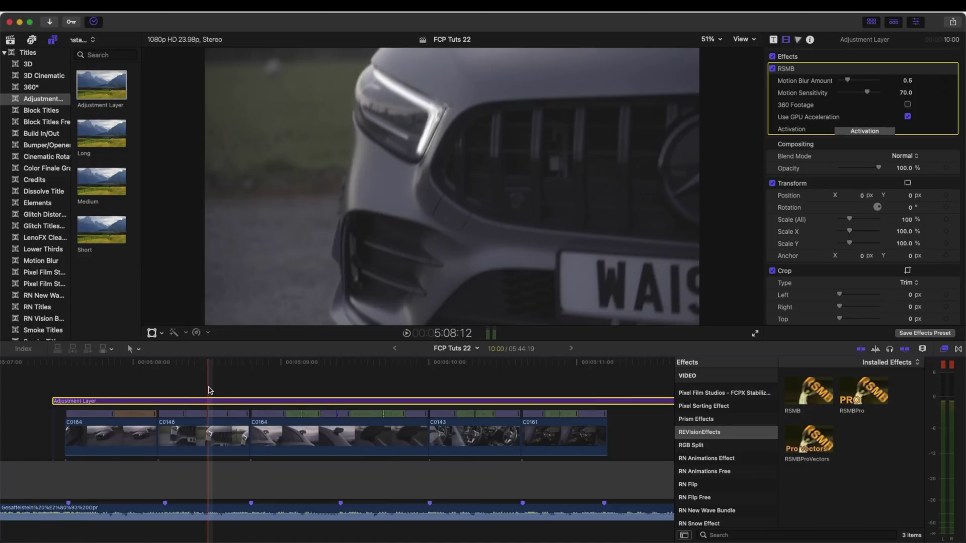
{"action": "scroll", "coordinate": [210, 391], "scroll_direction": "left", "scroll_amount": 10}
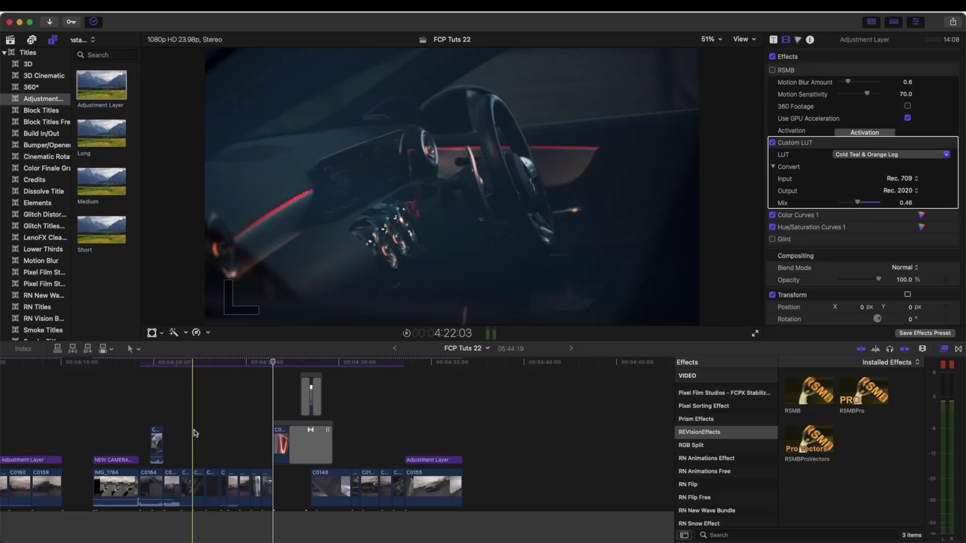
{"action": "scroll", "coordinate": [206, 427], "scroll_direction": "up", "scroll_amount": 3}
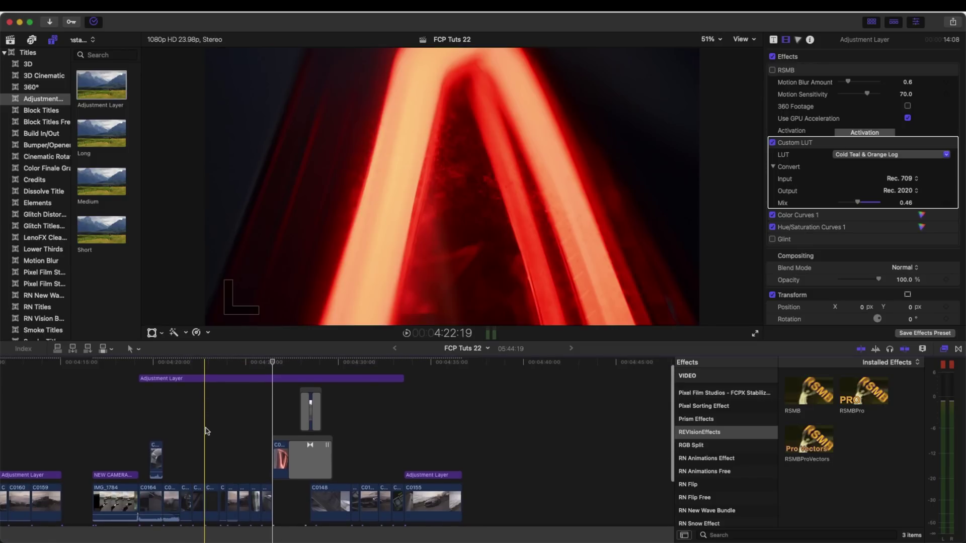
{"action": "left_click", "coordinate": [300, 460]}
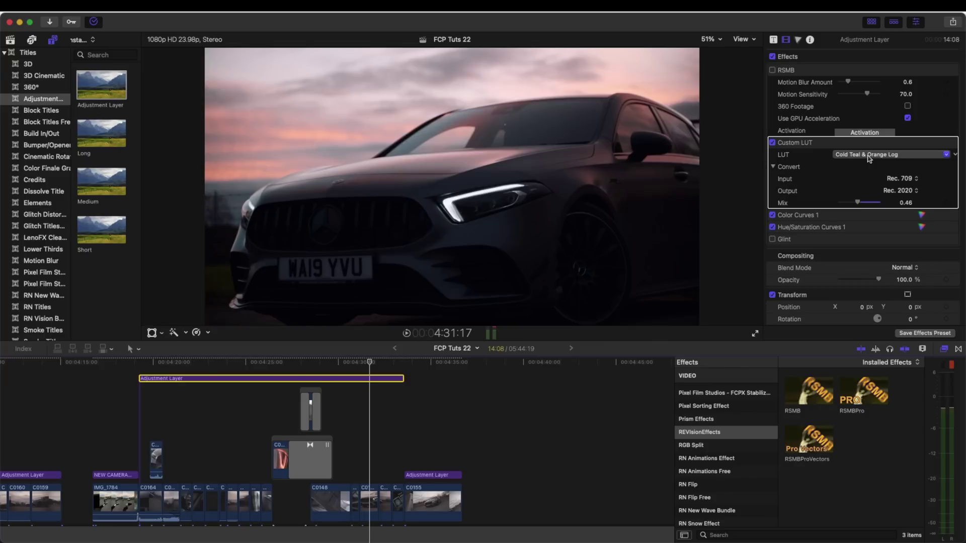
{"action": "left_click", "coordinate": [772, 215]}
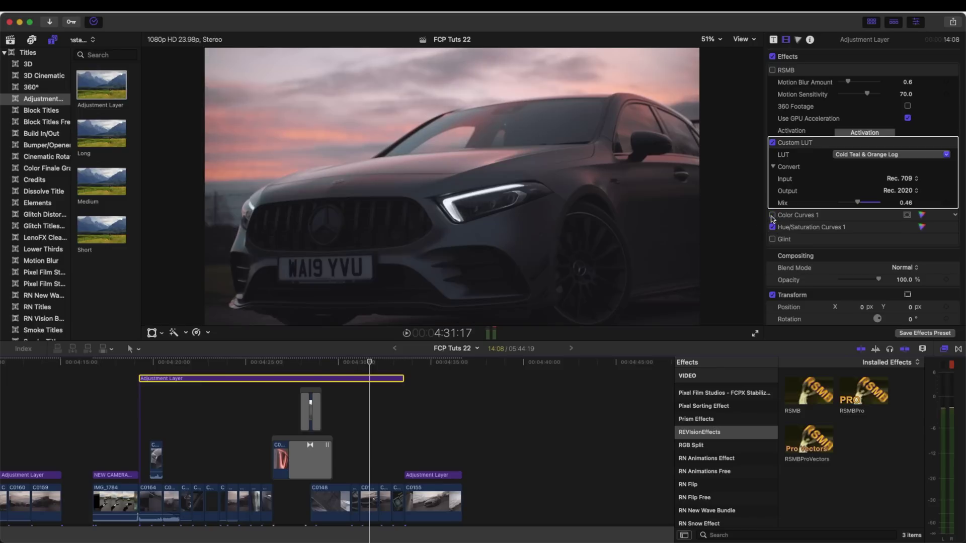
{"action": "left_click", "coordinate": [772, 215]}
Examine the graded adjustment layer's Color Curves 1 and Hue/Saturation Curves 1 settings, and view the graded frame at 4:24:22
{"action": "left_click", "coordinate": [799, 216]}
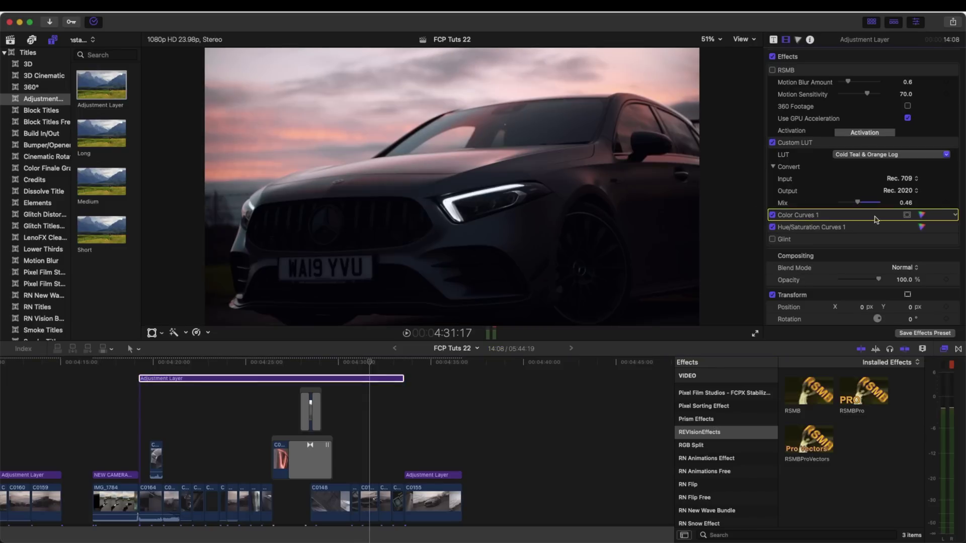
{"action": "left_click", "coordinate": [921, 215]}
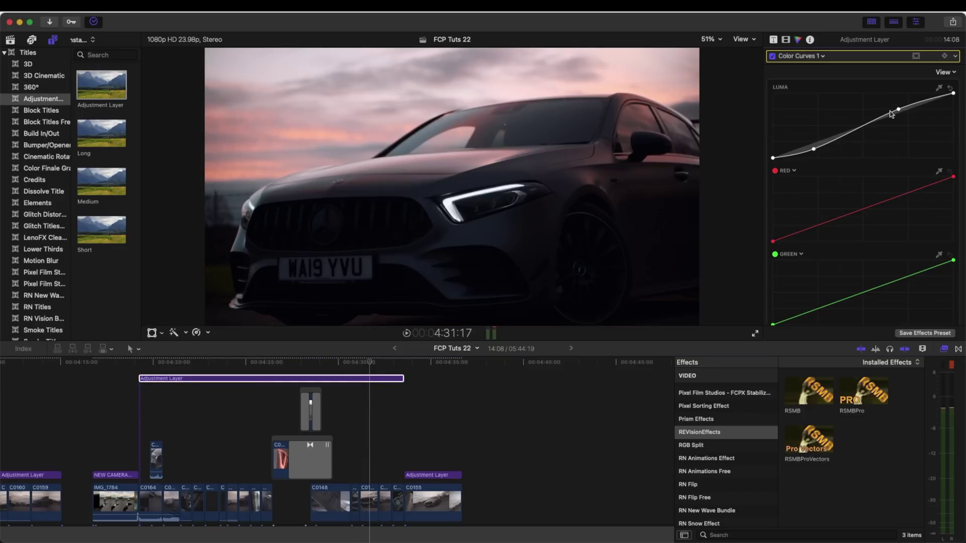
{"action": "left_click", "coordinate": [819, 57]}
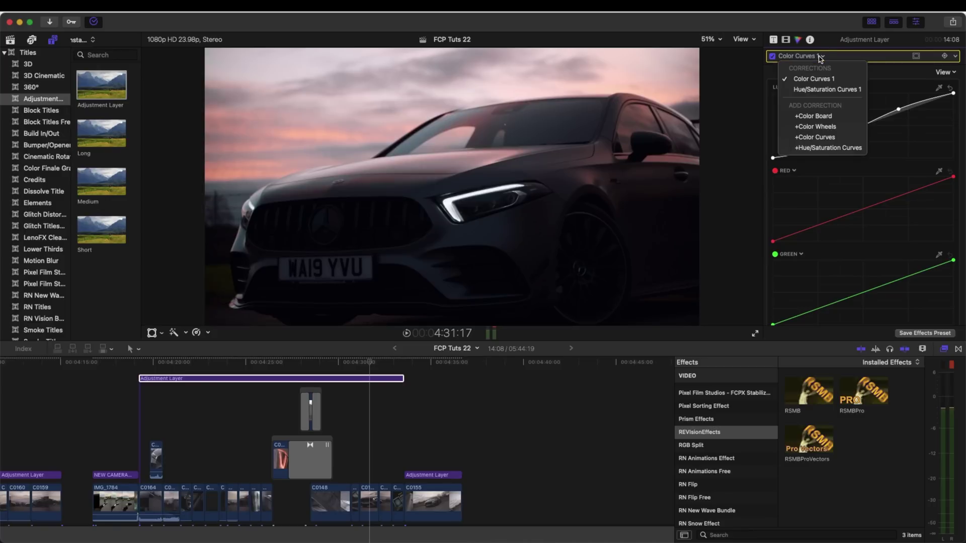
{"action": "left_click", "coordinate": [825, 89]}
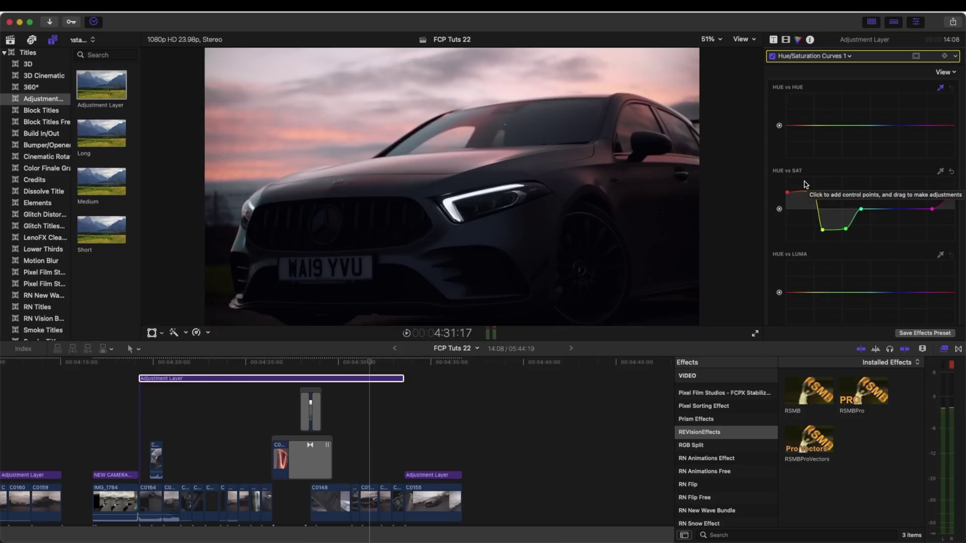
{"action": "left_click", "coordinate": [786, 39]}
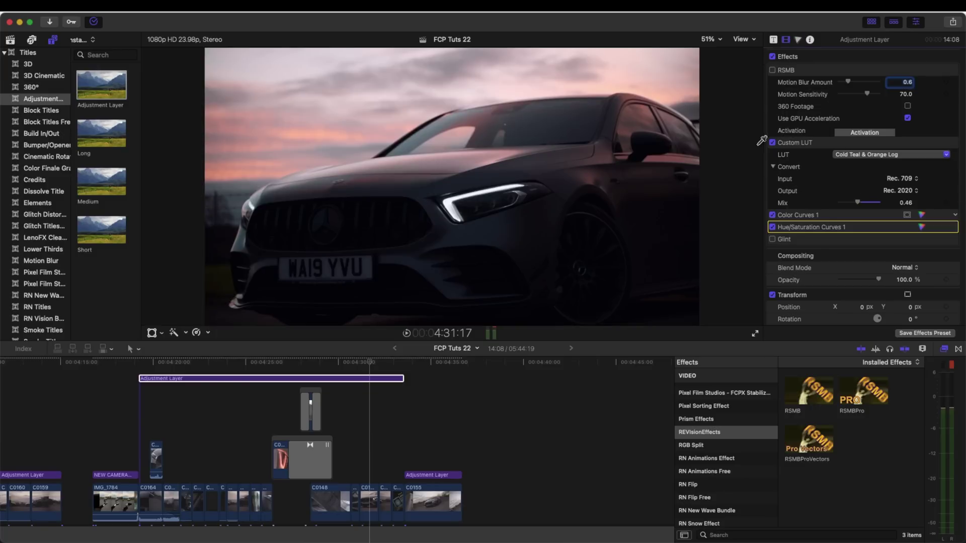
{"action": "left_click", "coordinate": [382, 357]}
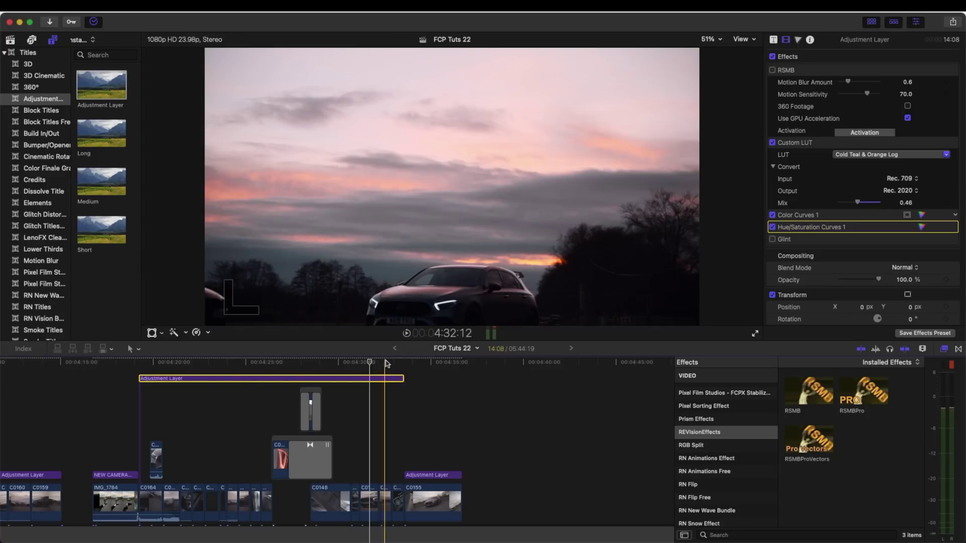
{"action": "left_click", "coordinate": [245, 364]}
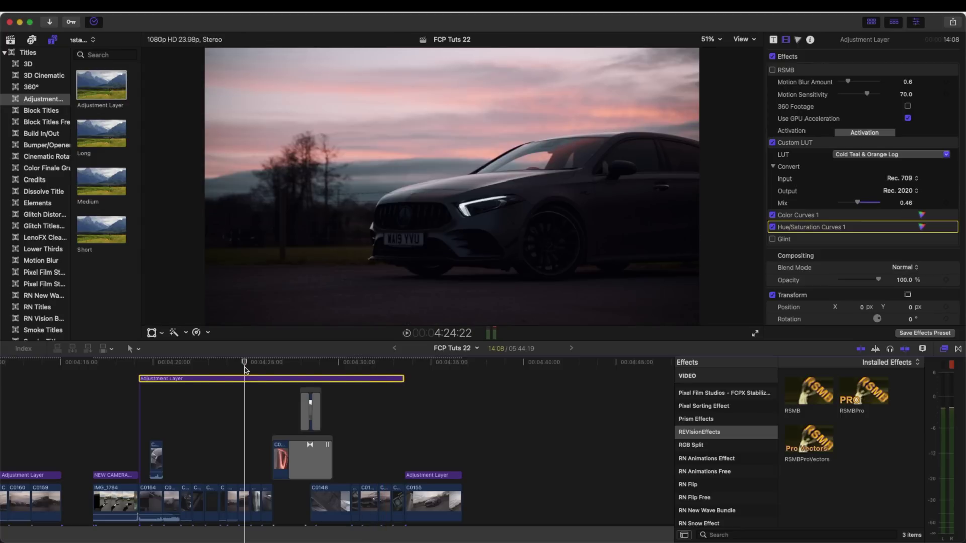